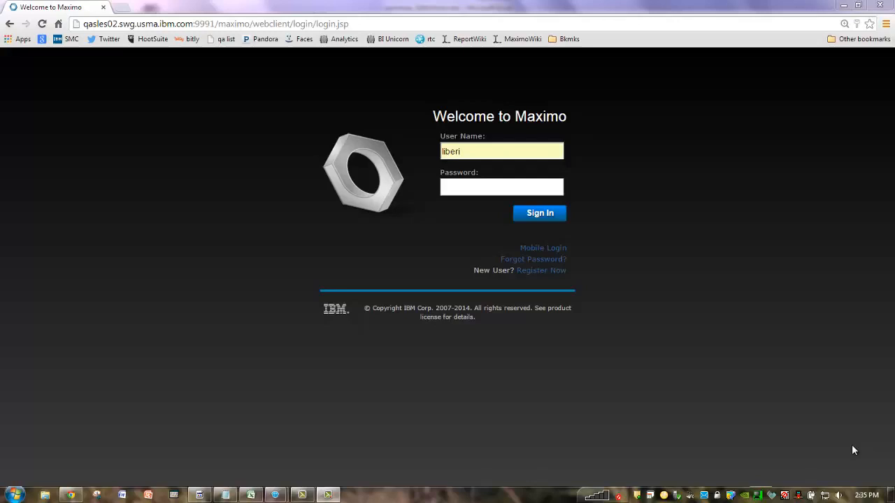
Step: Enter the account password and sign in to Maximo
{"action": "left_click", "coordinate": [463, 188]}
{"action": "type", "text": "••••••"}
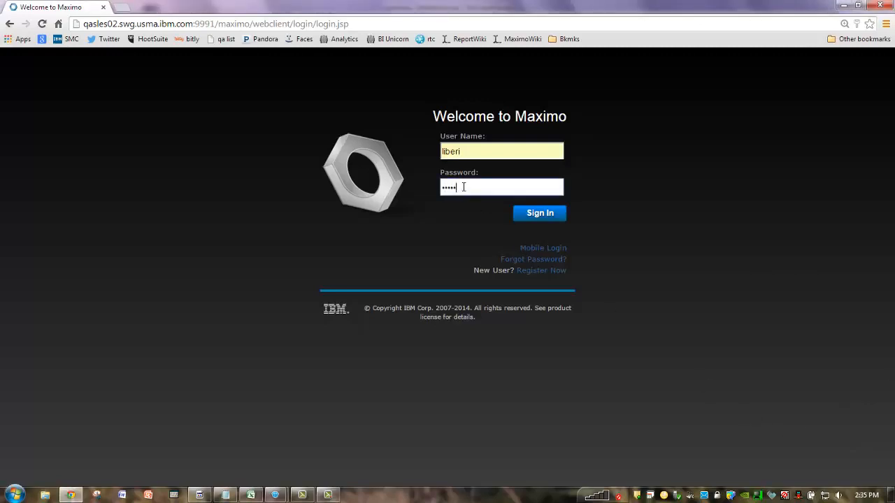
{"action": "left_click", "coordinate": [531, 214]}
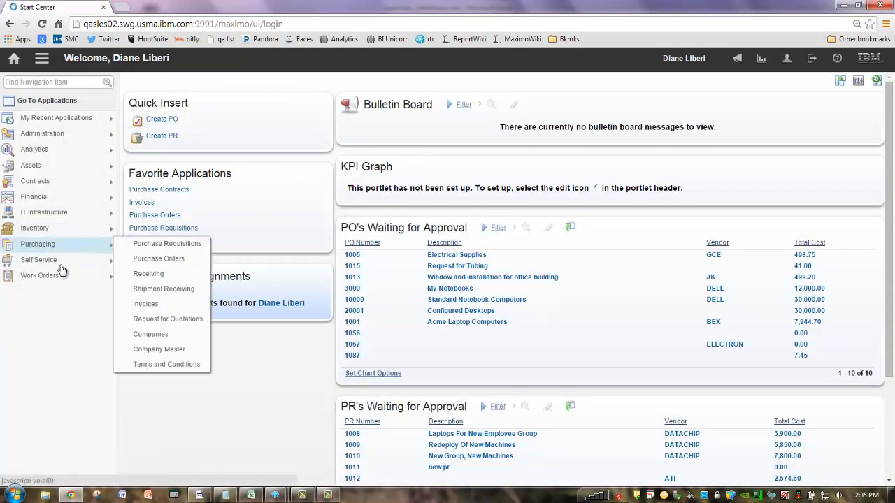
Step: Open Work Order Tracking and filter the work orders by location "br"
{"action": "mouse_move", "coordinate": [112, 282]}
{"action": "left_click", "coordinate": [147, 278]}
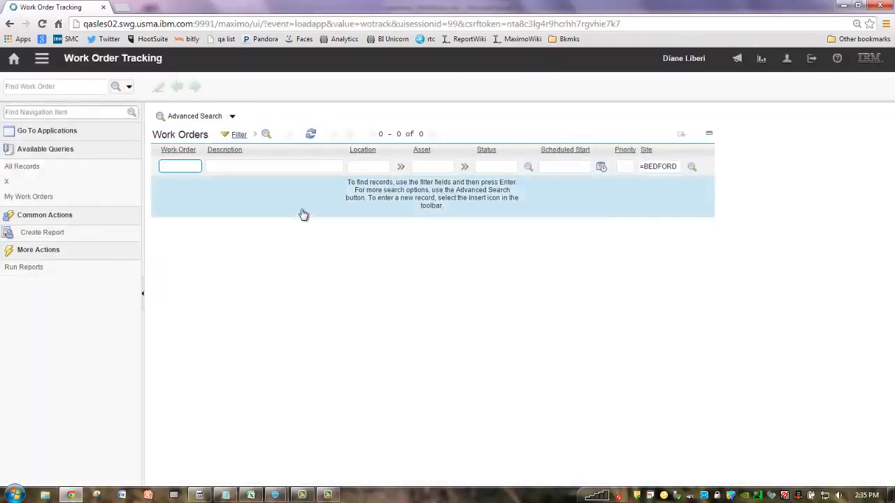
{"action": "left_click", "coordinate": [358, 168]}
{"action": "type", "text": "bf"}
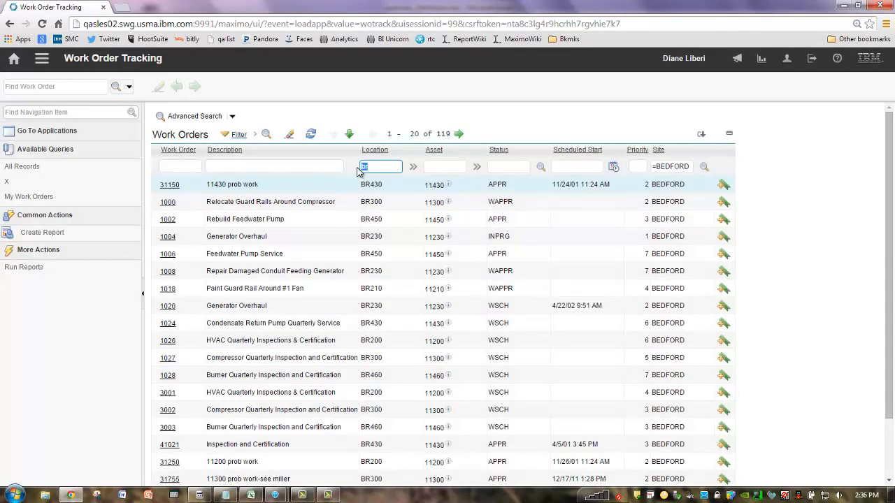
{"action": "left_click", "coordinate": [384, 168]}
Step: Start an ad hoc list report on the filtered work orders and add the Actual Finish field to its content
{"action": "left_click", "coordinate": [42, 232]}
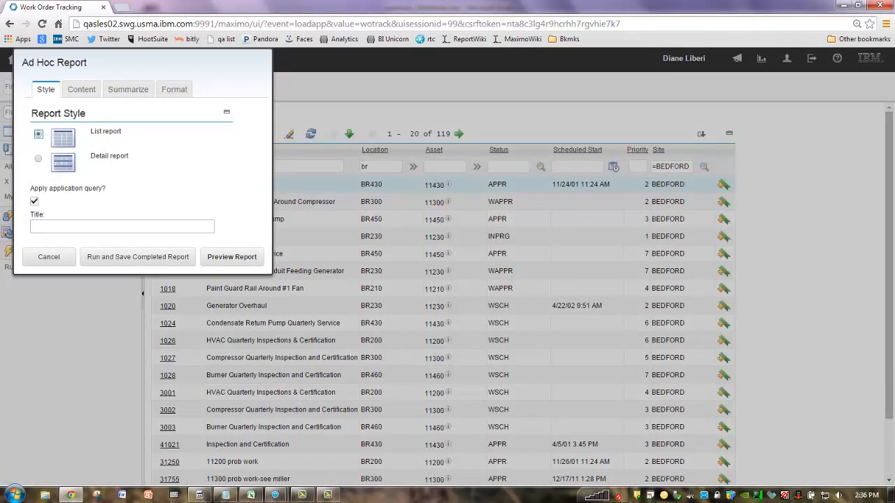
{"action": "left_click", "coordinate": [82, 91]}
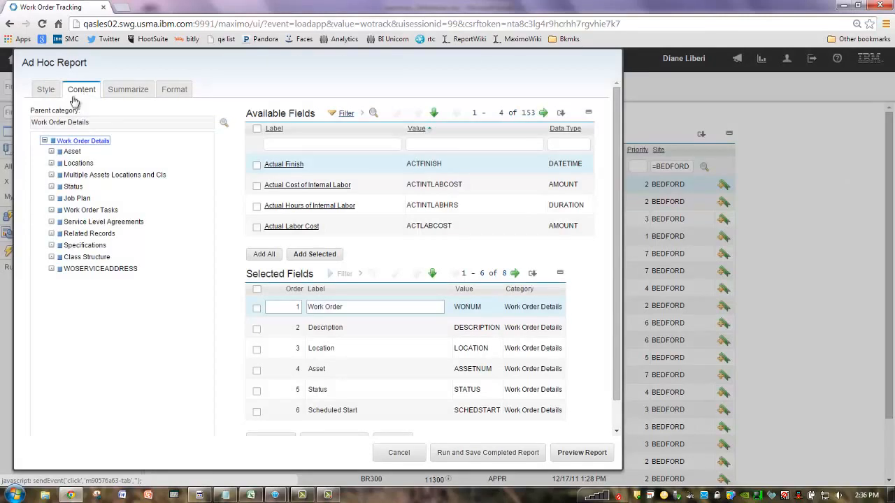
{"action": "left_click", "coordinate": [304, 167]}
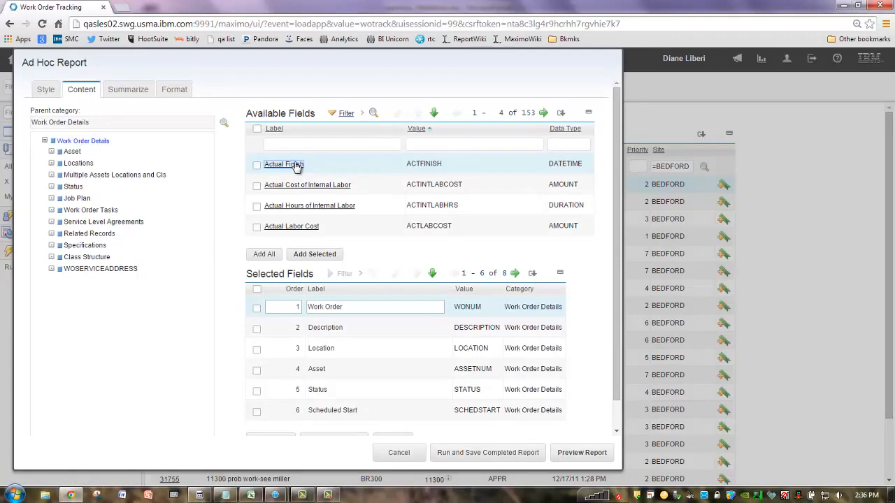
Step: Filter the available fields by "date", add Changed Date, Measurement Date and Next Calibration Due Date to the report, and preview it
{"action": "left_click", "coordinate": [325, 143]}
{"action": "type", "text": "date"}
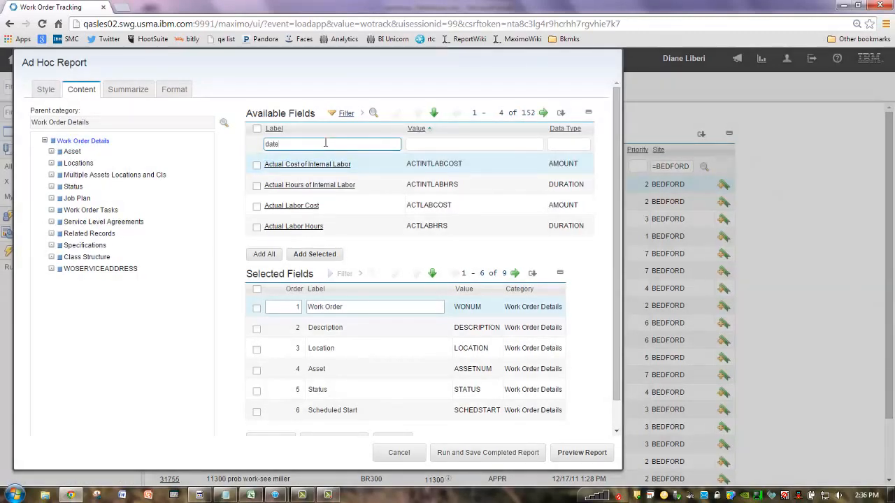
{"action": "key", "text": "Return"}
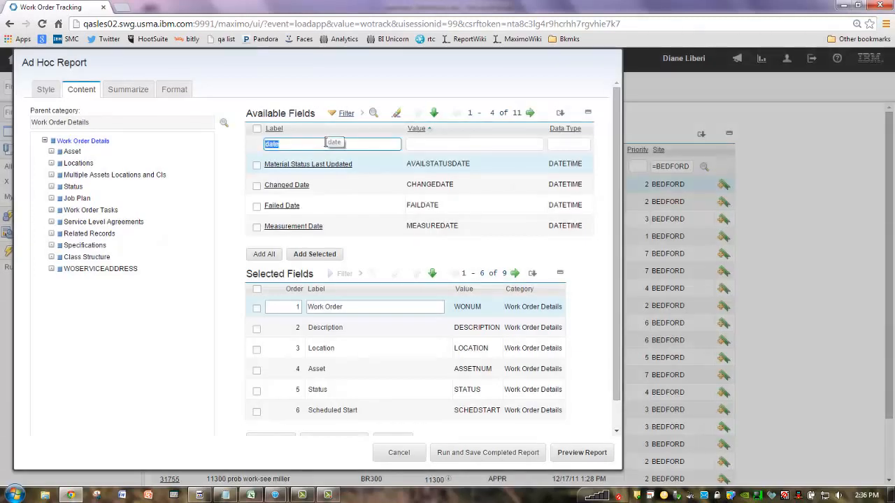
{"action": "left_click", "coordinate": [281, 185]}
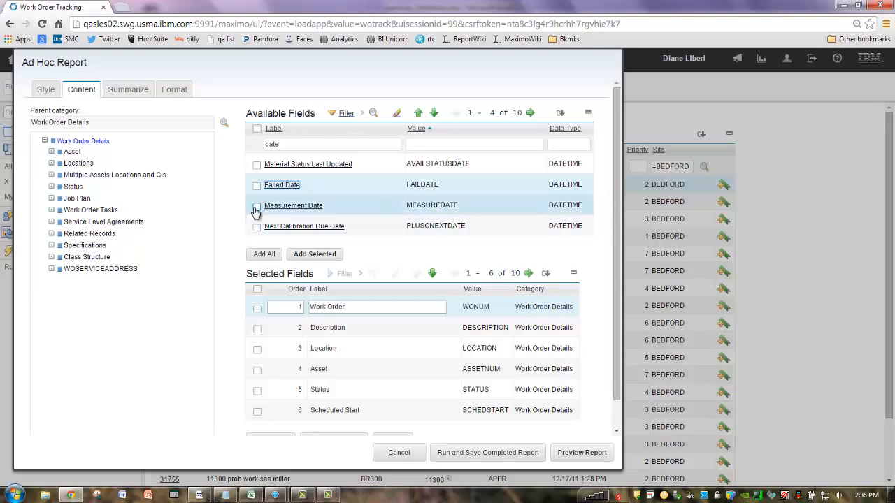
{"action": "left_click", "coordinate": [257, 208]}
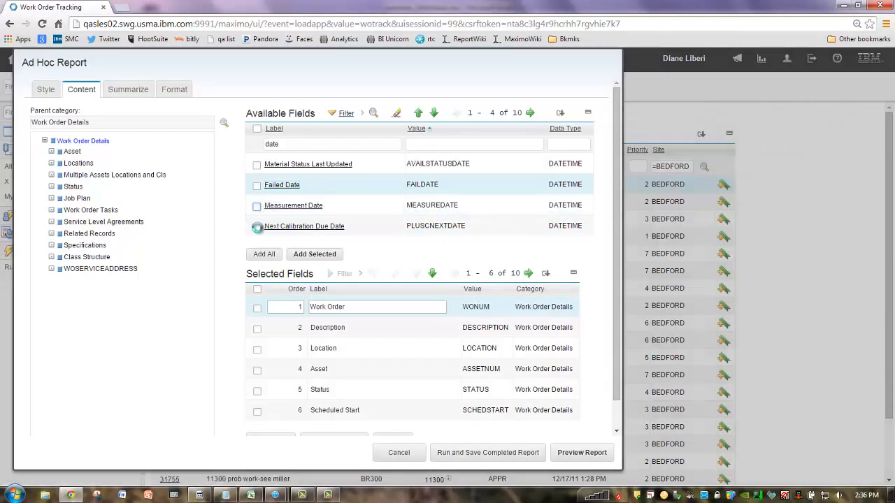
{"action": "left_click", "coordinate": [257, 229]}
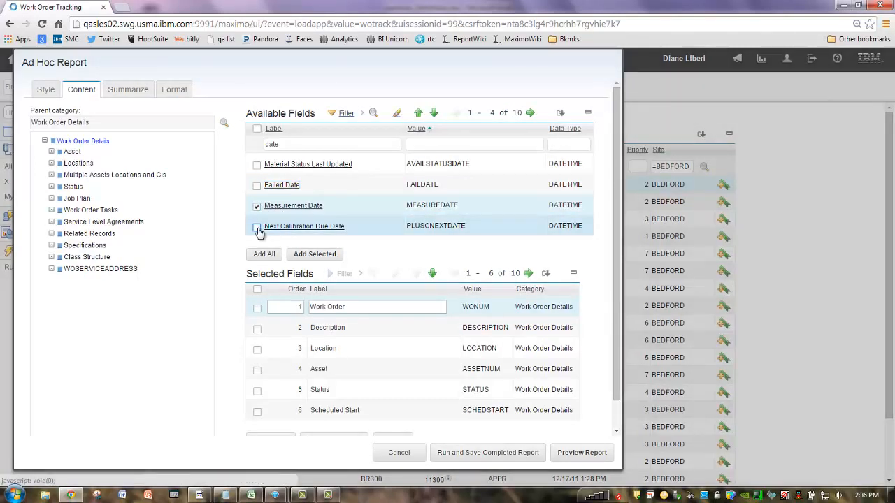
{"action": "left_click", "coordinate": [329, 257]}
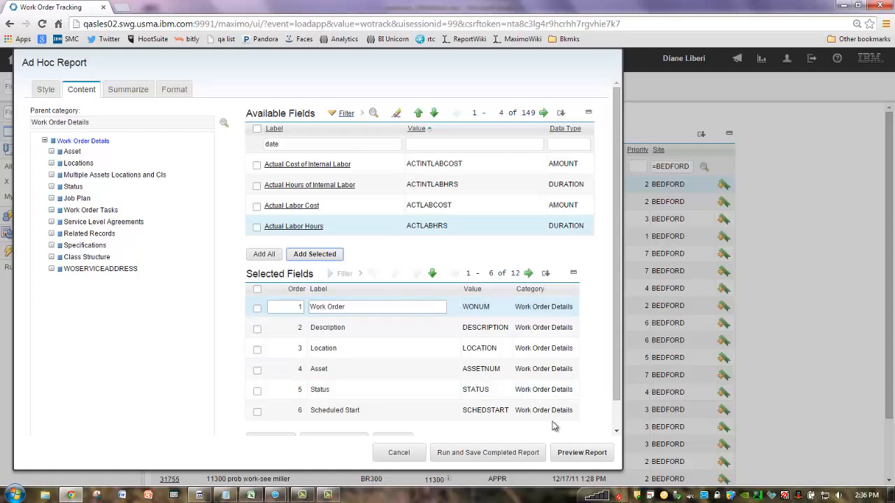
{"action": "left_click", "coordinate": [582, 454]}
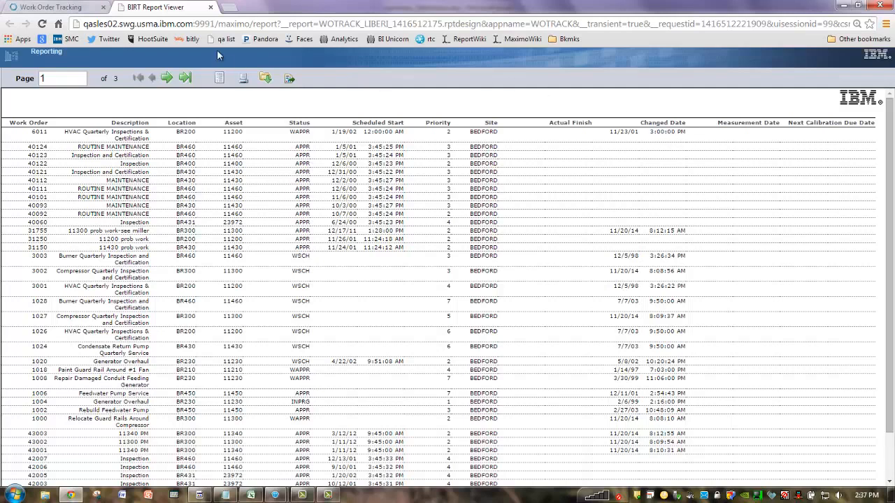
{"action": "left_click", "coordinate": [74, 9]}
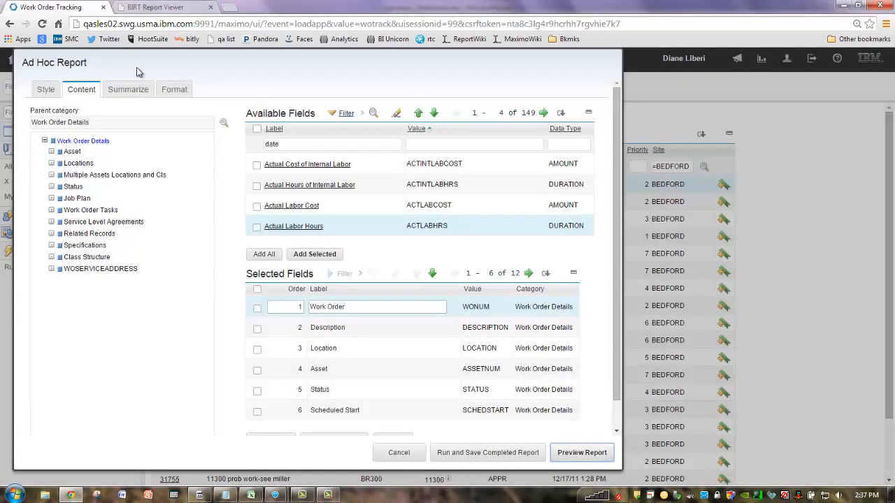
Step: Find the Priority field by filtering for "prio" and add its average to the report summaries
{"action": "left_click", "coordinate": [128, 89]}
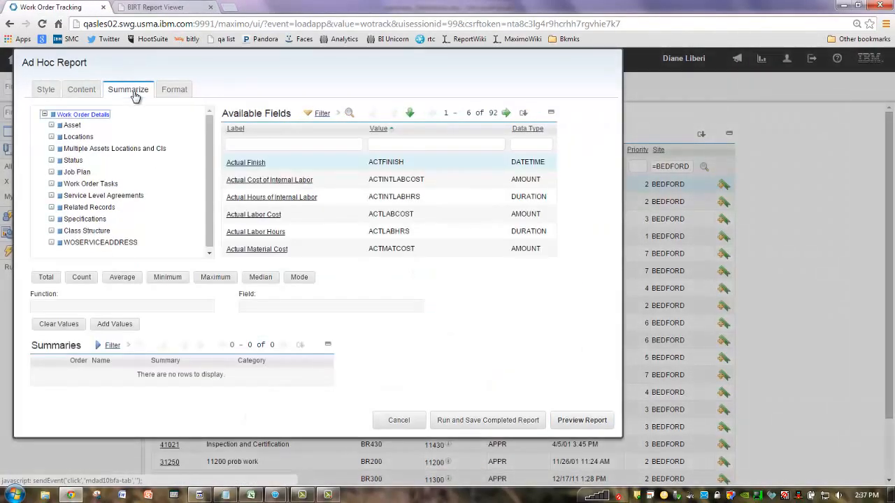
{"action": "left_click", "coordinate": [254, 145]}
{"action": "type", "text": "prio"}
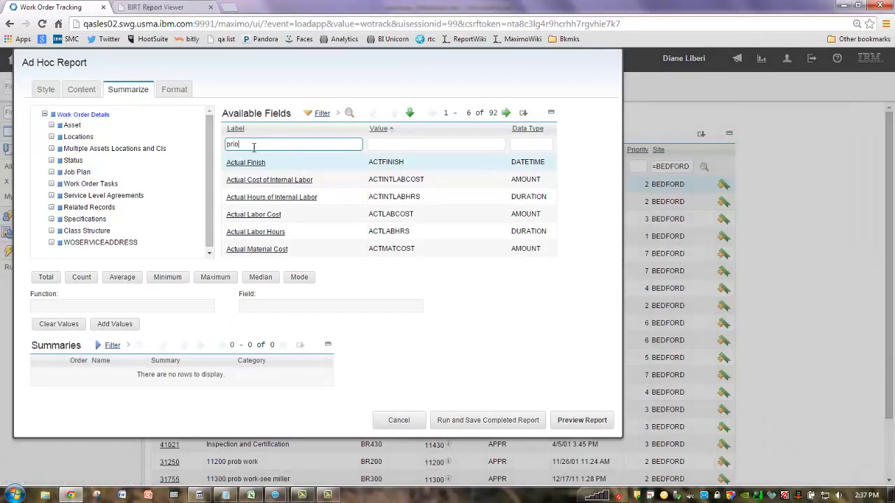
{"action": "key", "text": "Return"}
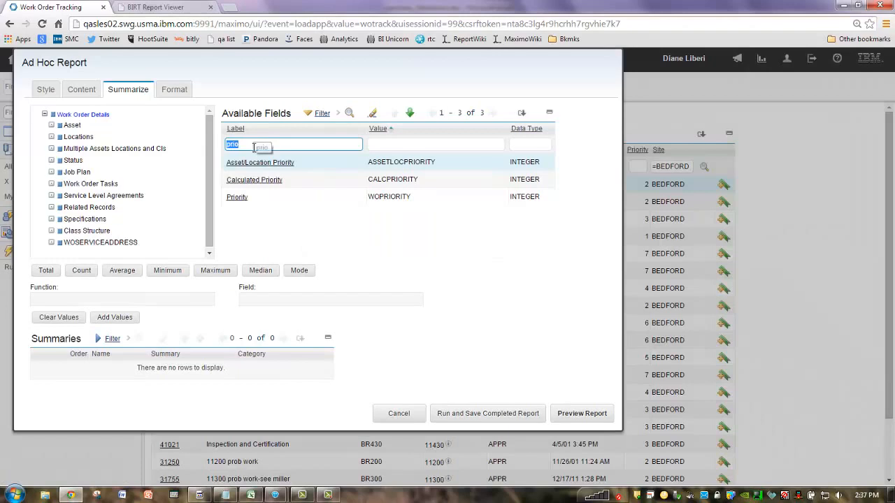
{"action": "left_click", "coordinate": [237, 199]}
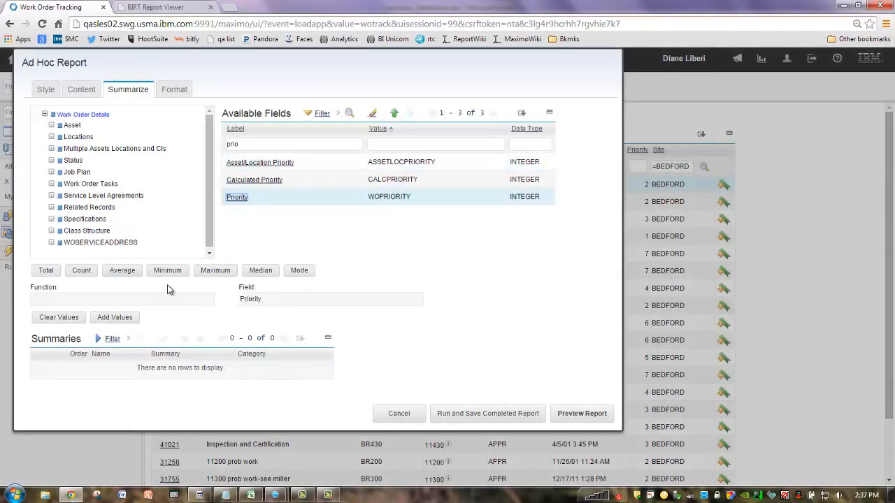
{"action": "left_click", "coordinate": [126, 273]}
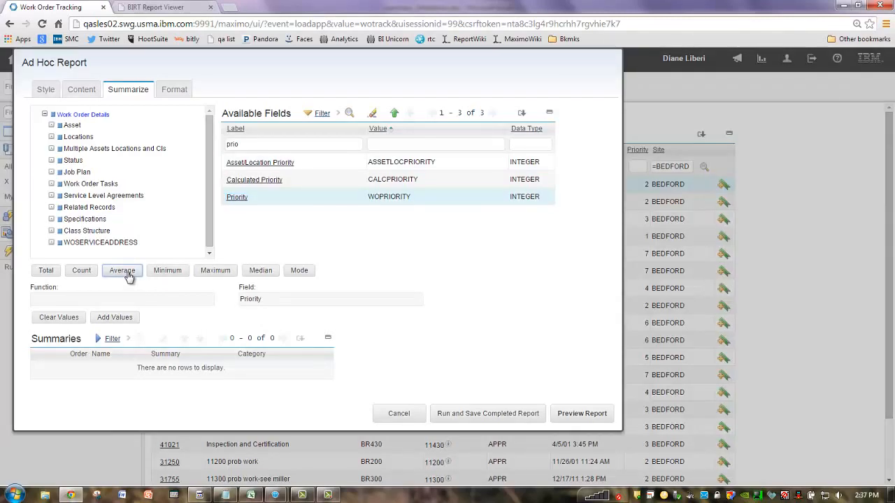
{"action": "left_click", "coordinate": [115, 318]}
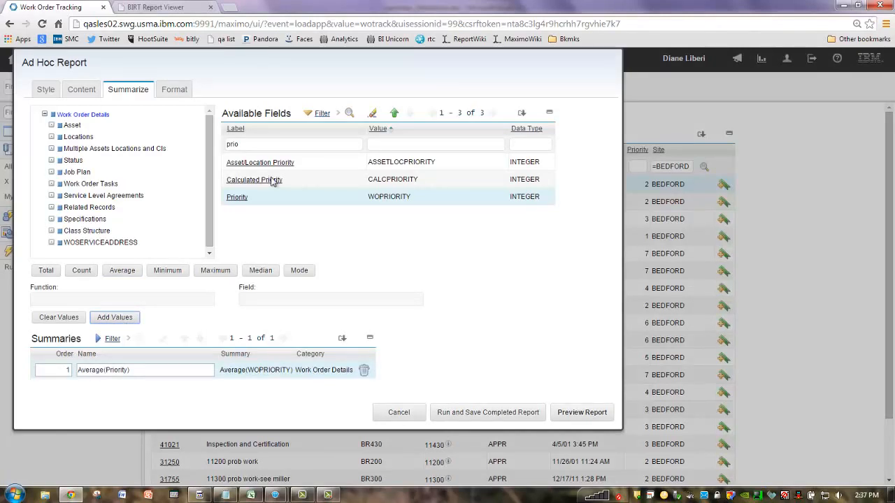
Step: Find the Duration field by filtering for "dur" and add its total to the report summaries
{"action": "left_click", "coordinate": [253, 143]}
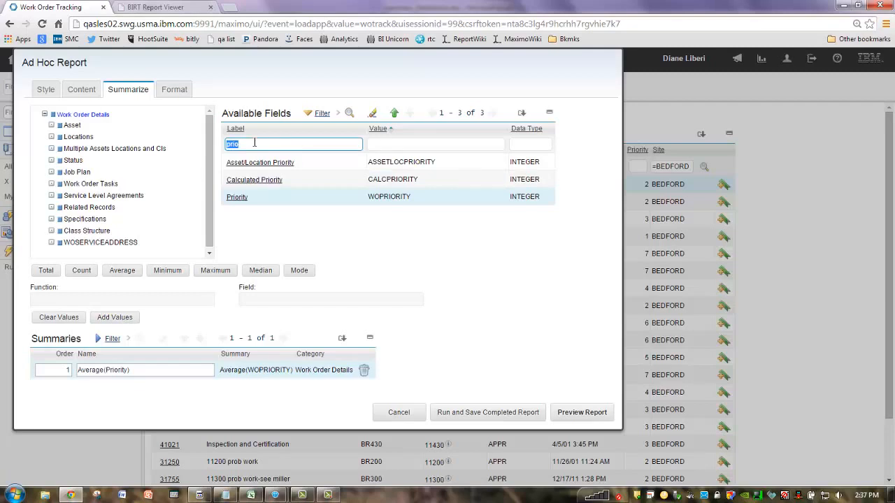
{"action": "type", "text": "dur"}
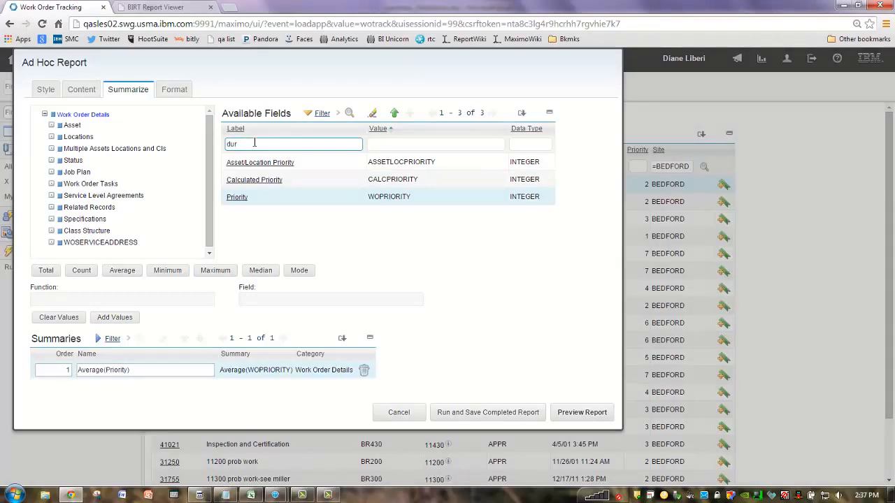
{"action": "key", "text": "Return"}
{"action": "left_click", "coordinate": [241, 163]}
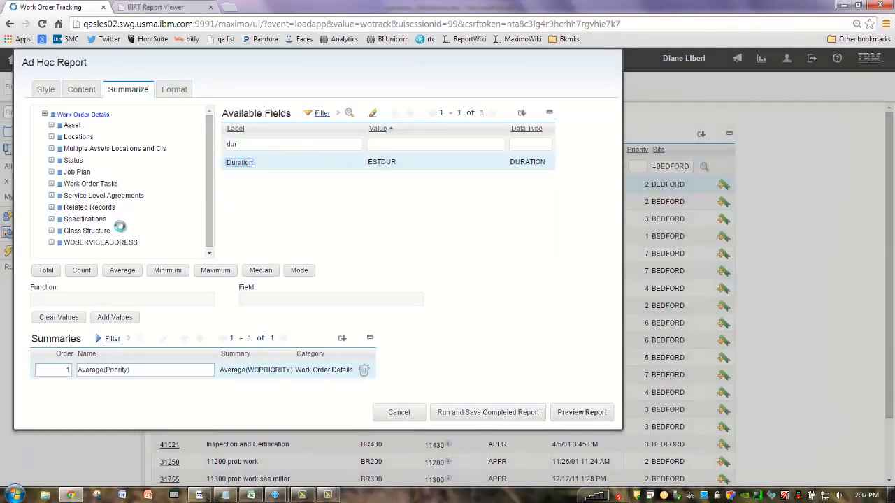
{"action": "left_click", "coordinate": [47, 271]}
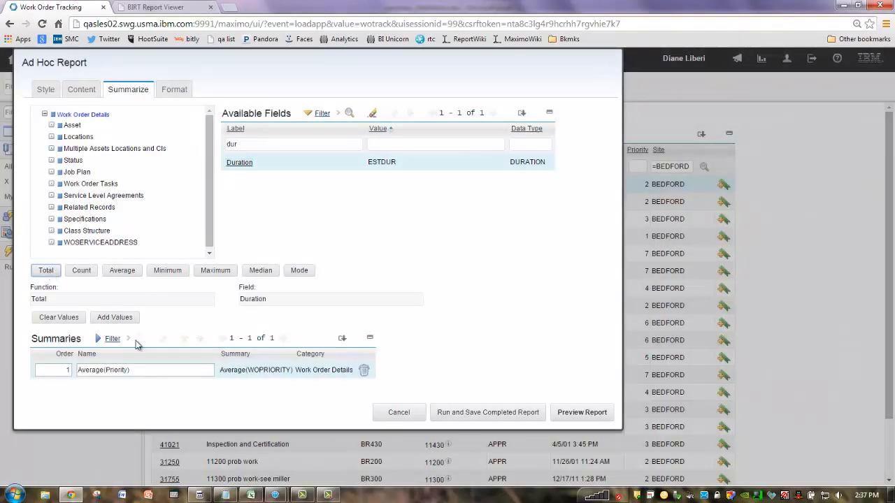
{"action": "left_click", "coordinate": [114, 318]}
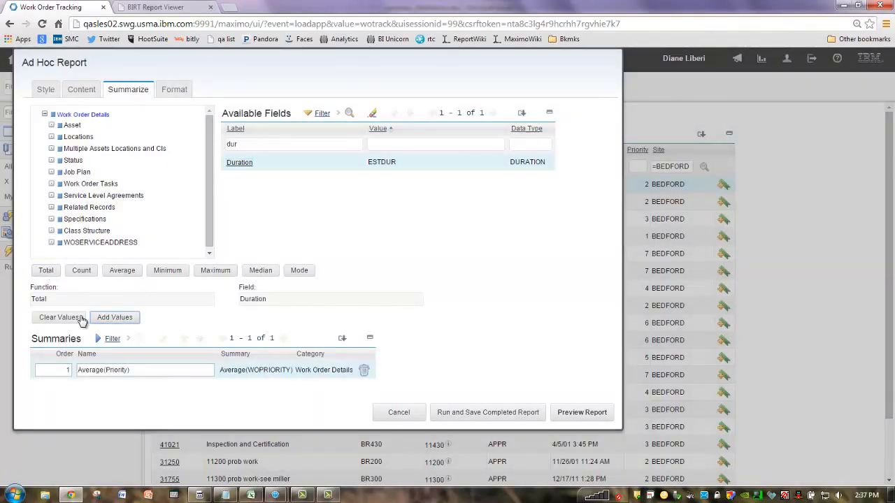
Step: Find the Scheduled Finish field by filtering for "sche" and add its maximum to the report summaries
{"action": "left_click", "coordinate": [246, 143]}
{"action": "key", "text": "BackSpace"}
{"action": "type", "text": "sche"}
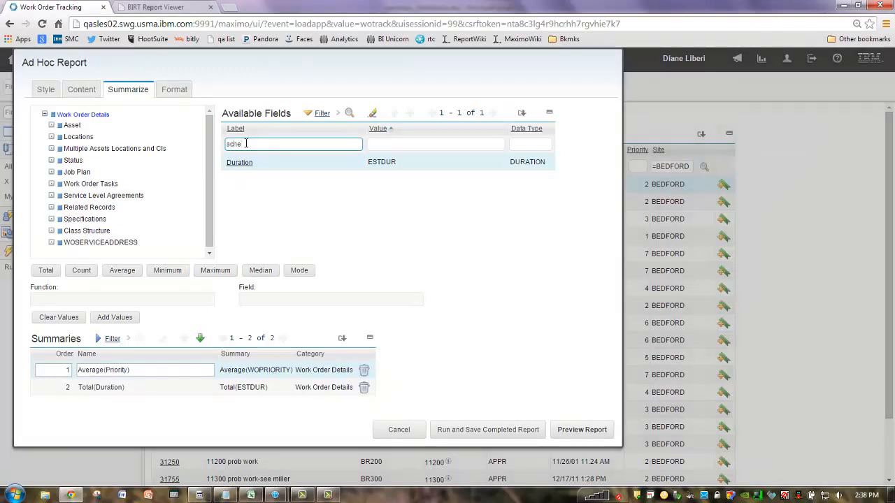
{"action": "key", "text": "Return"}
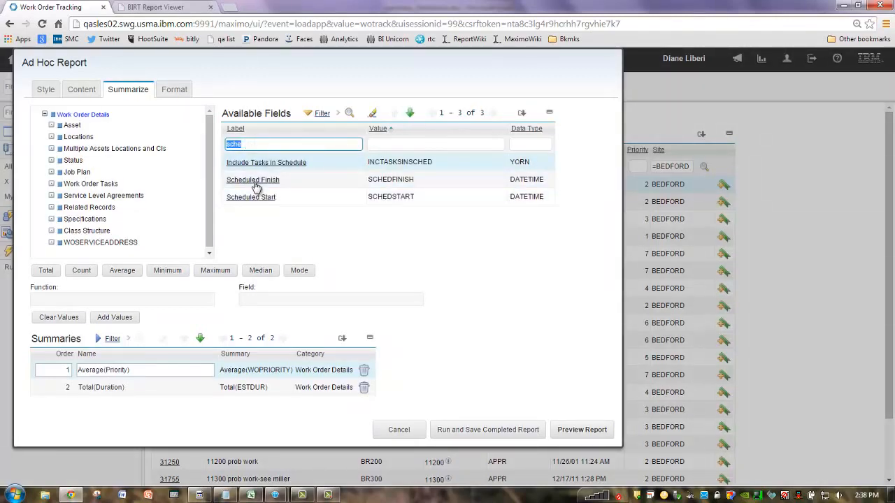
{"action": "left_click", "coordinate": [255, 183]}
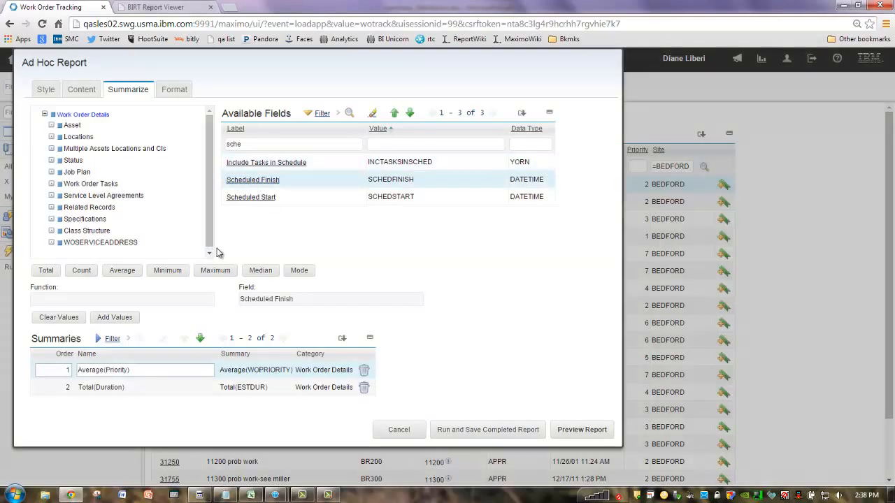
{"action": "left_click", "coordinate": [217, 271]}
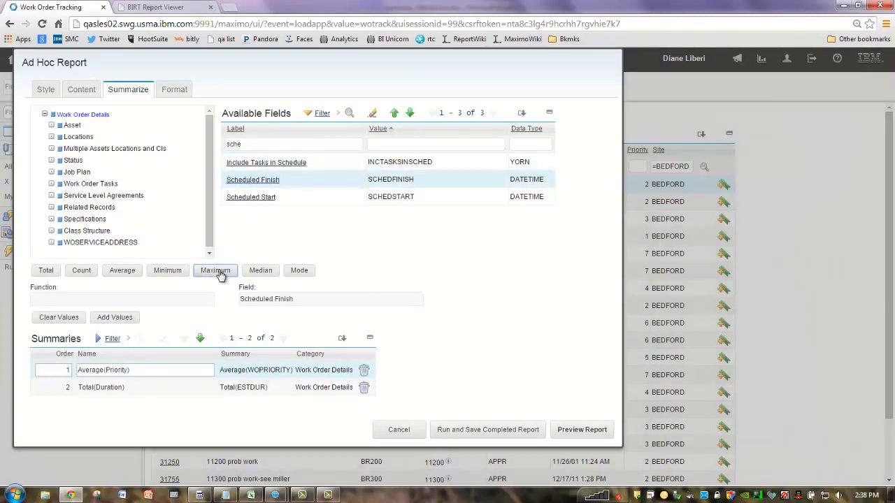
{"action": "left_click", "coordinate": [128, 319]}
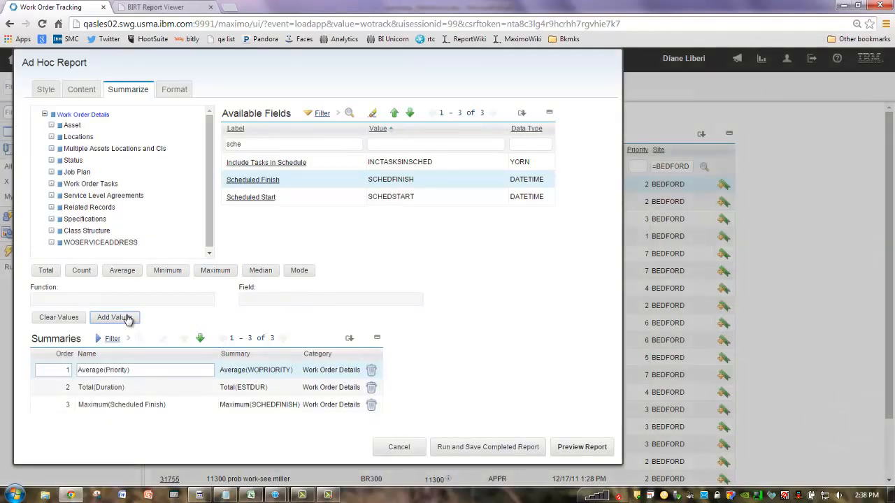
Step: Preview the report with the three summaries, view it in the BIRT Report Viewer, and return to the report setup
{"action": "left_click", "coordinate": [570, 450]}
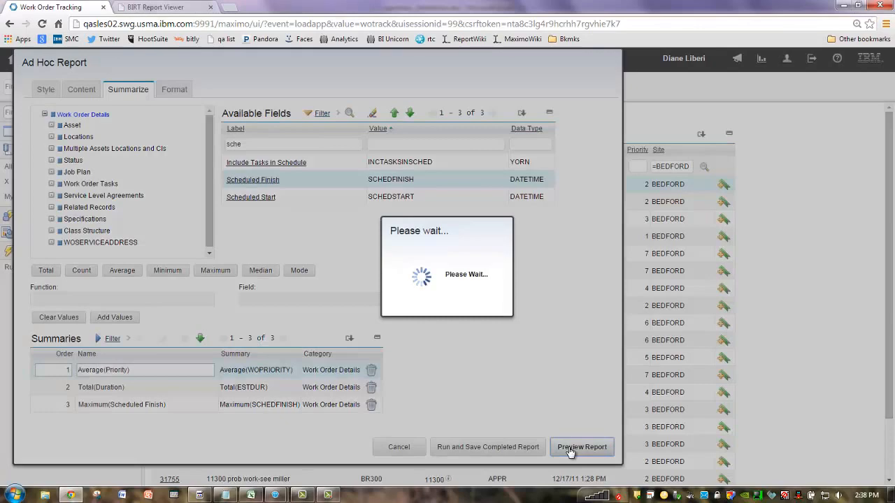
{"action": "left_click", "coordinate": [184, 9]}
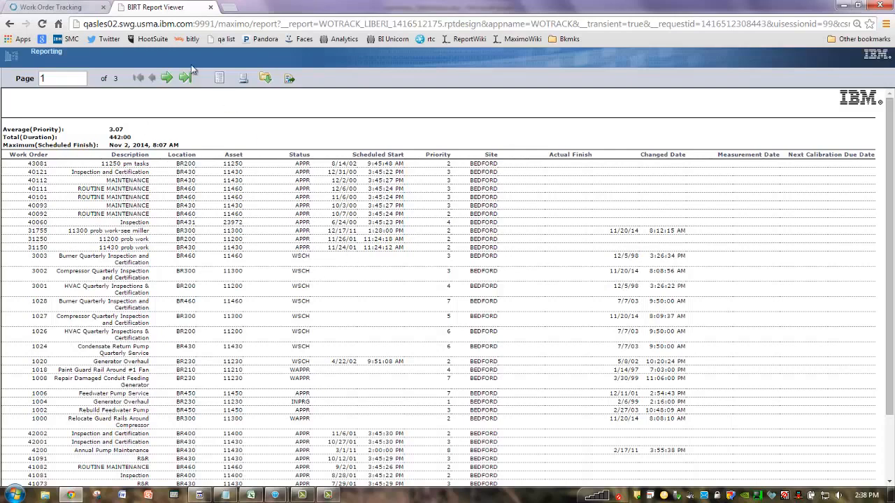
{"action": "left_click", "coordinate": [70, 9]}
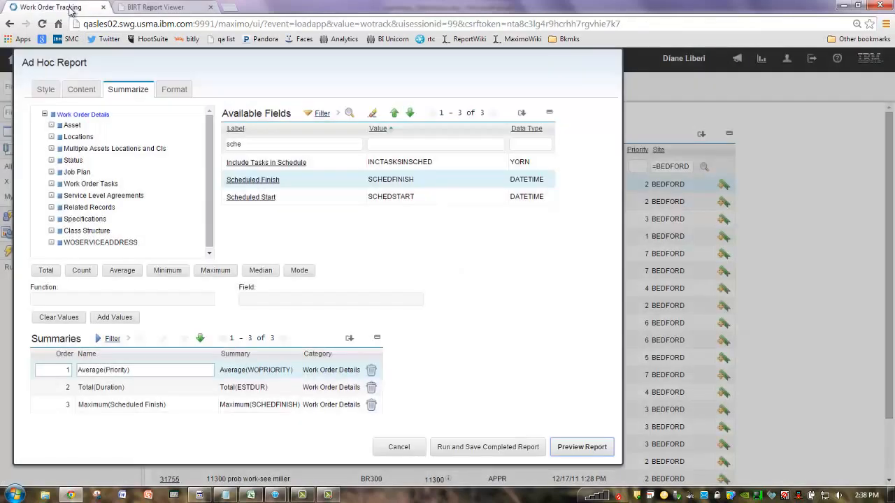
Step: Group the report by the Priority field from Work Order Details
{"action": "left_click", "coordinate": [182, 91]}
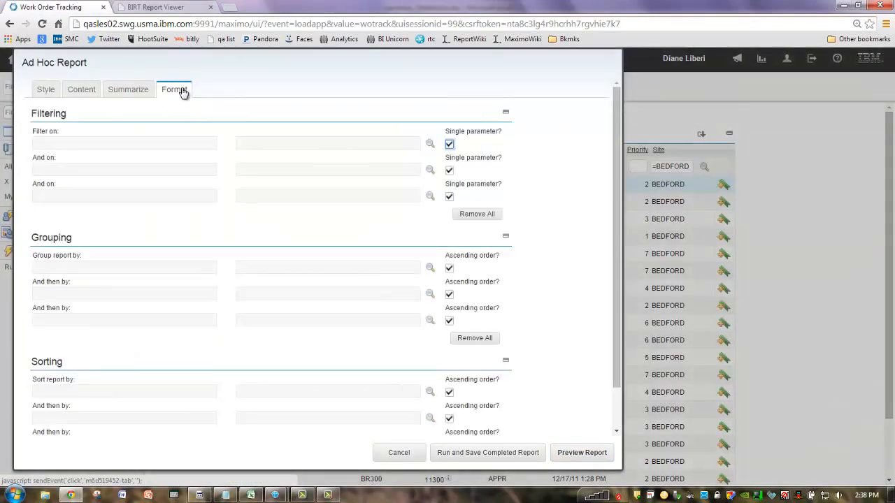
{"action": "left_click", "coordinate": [430, 267]}
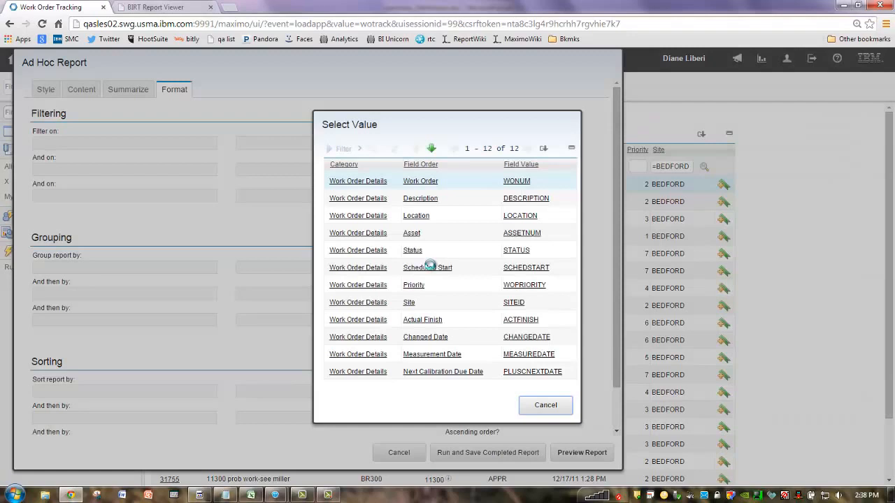
{"action": "left_click", "coordinate": [371, 287]}
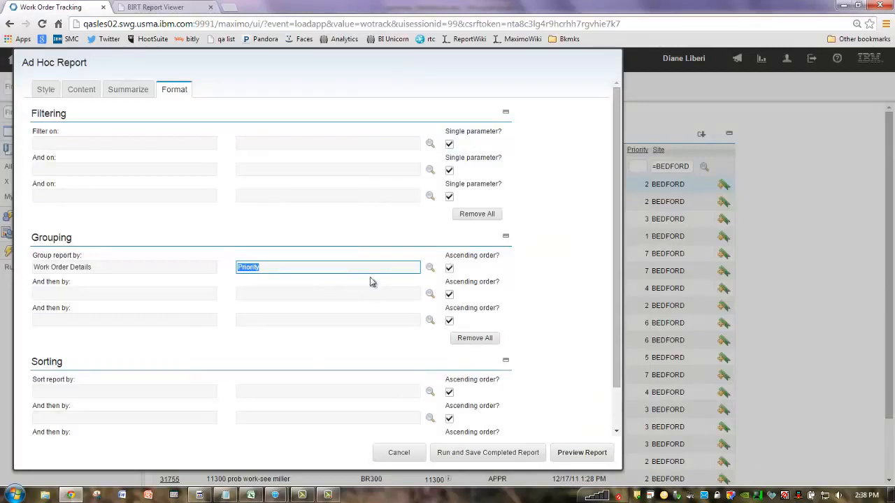
{"action": "left_click", "coordinate": [378, 232]}
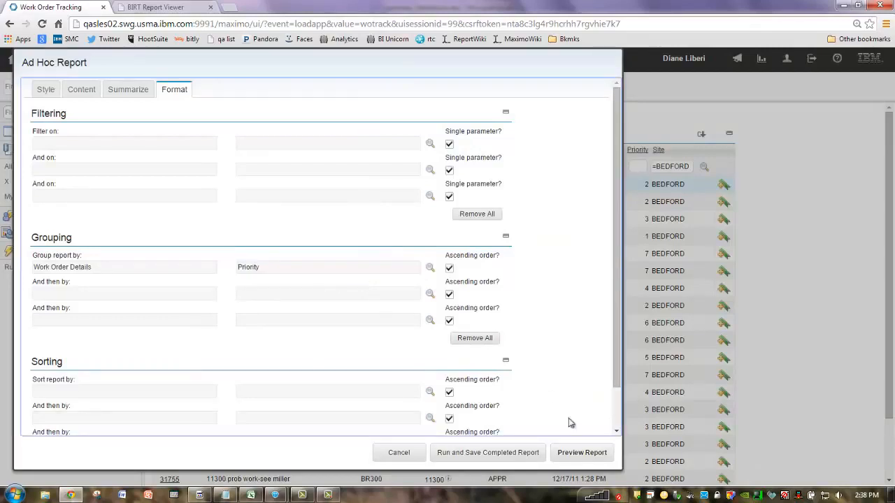
Step: Preview the report grouped by priority, page through to page 3 in the BIRT Report Viewer, and return to the report setup
{"action": "left_click", "coordinate": [582, 454]}
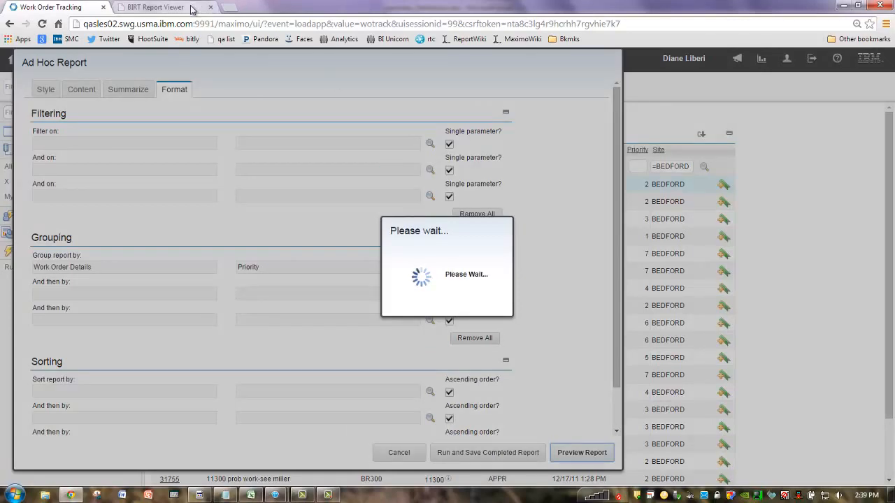
{"action": "left_click", "coordinate": [192, 8]}
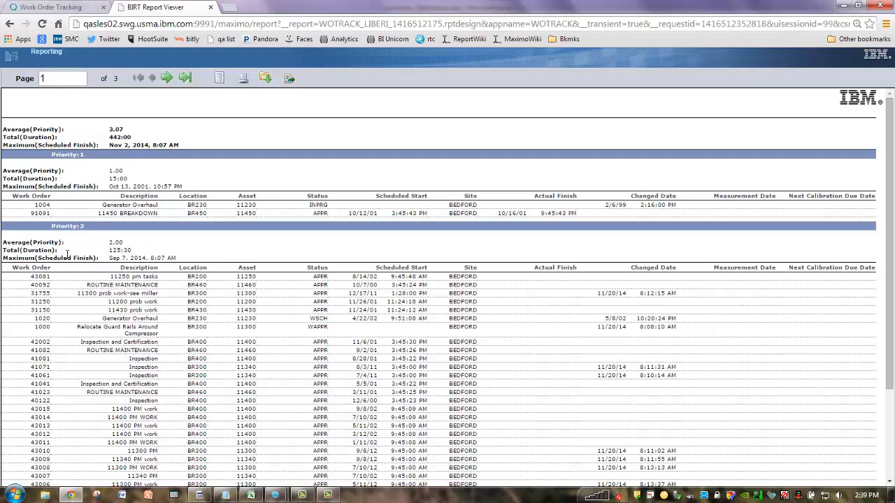
{"action": "left_click", "coordinate": [168, 78]}
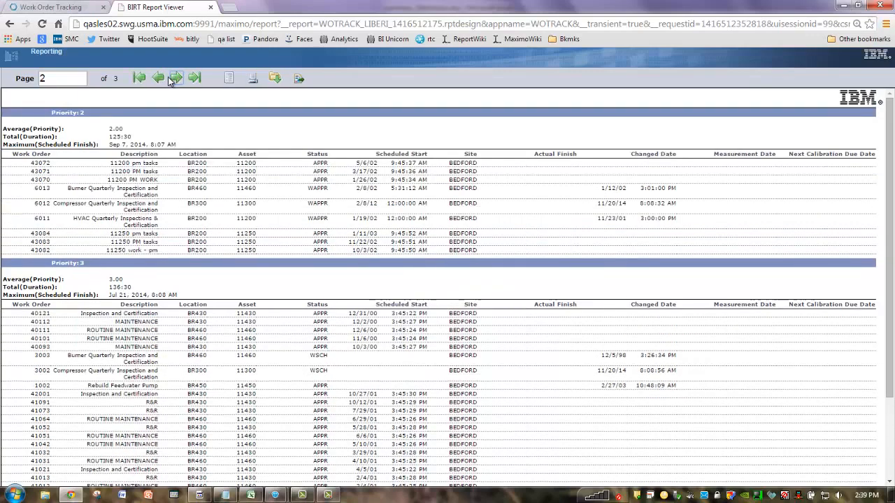
{"action": "left_click", "coordinate": [175, 78]}
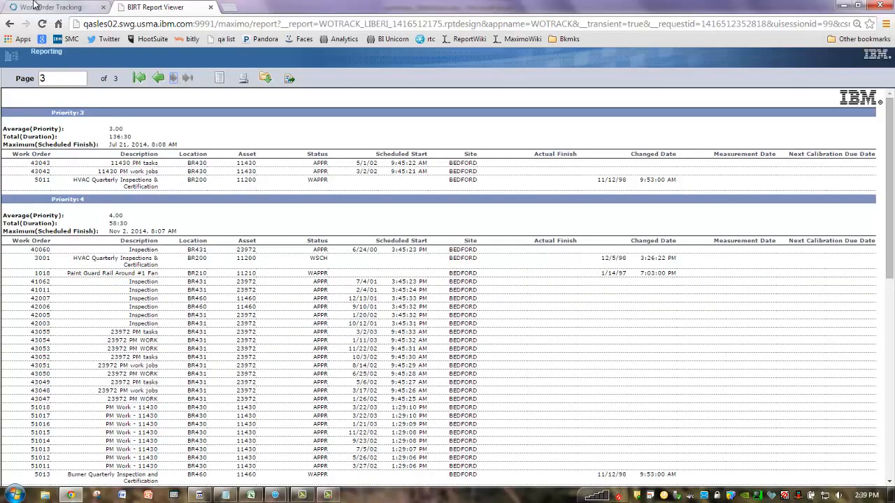
{"action": "left_click", "coordinate": [55, 6]}
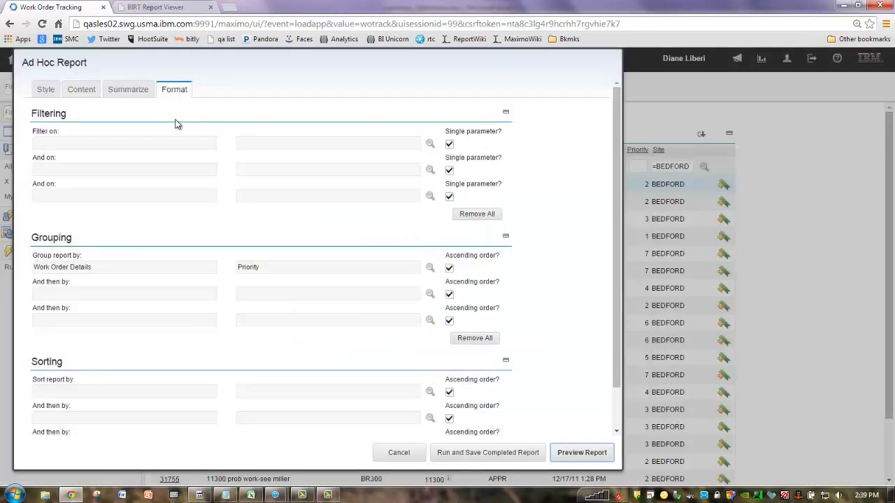
Step: Try to select the Asset category's Budgeted field for a summary and dismiss the resulting message
{"action": "left_click", "coordinate": [143, 98]}
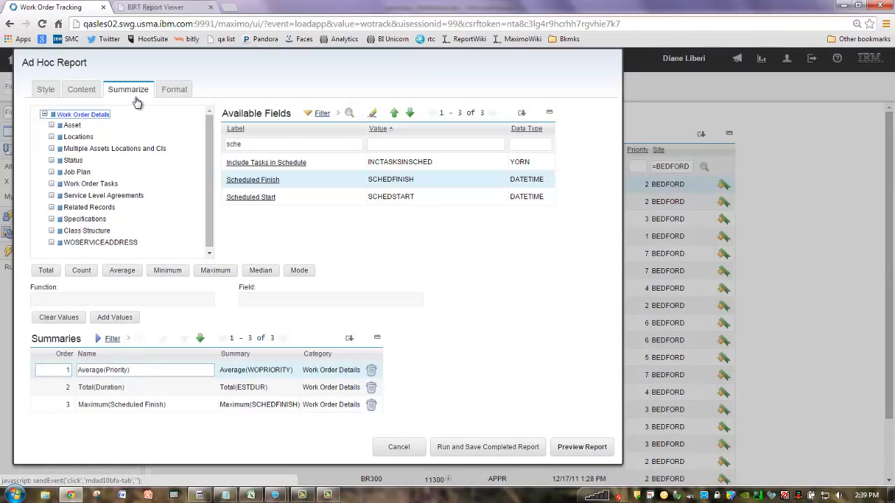
{"action": "left_click", "coordinate": [75, 128]}
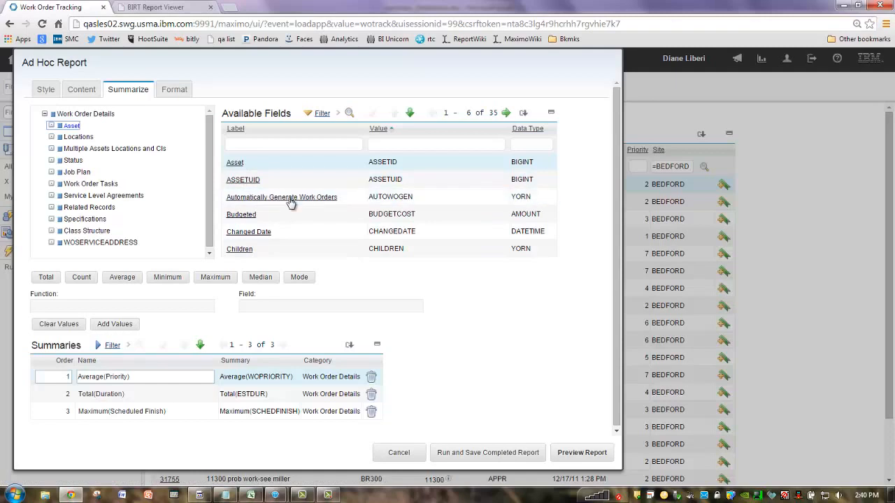
{"action": "left_click", "coordinate": [243, 215]}
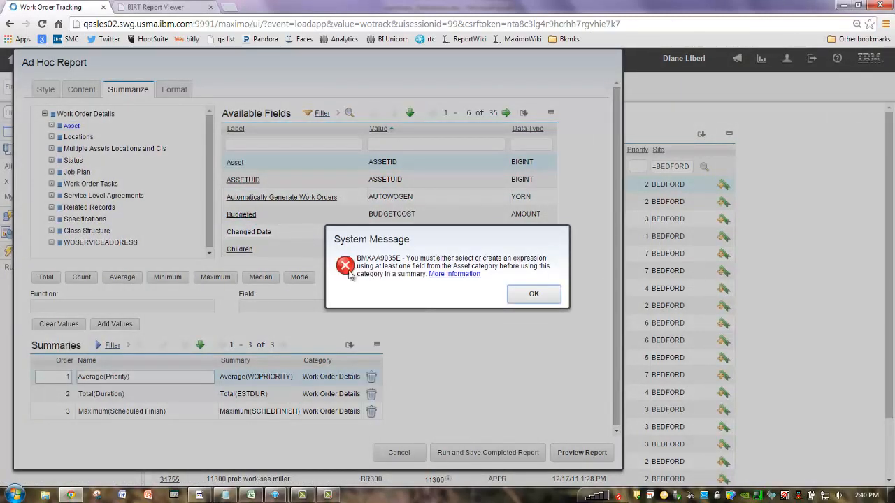
{"action": "left_click", "coordinate": [523, 299]}
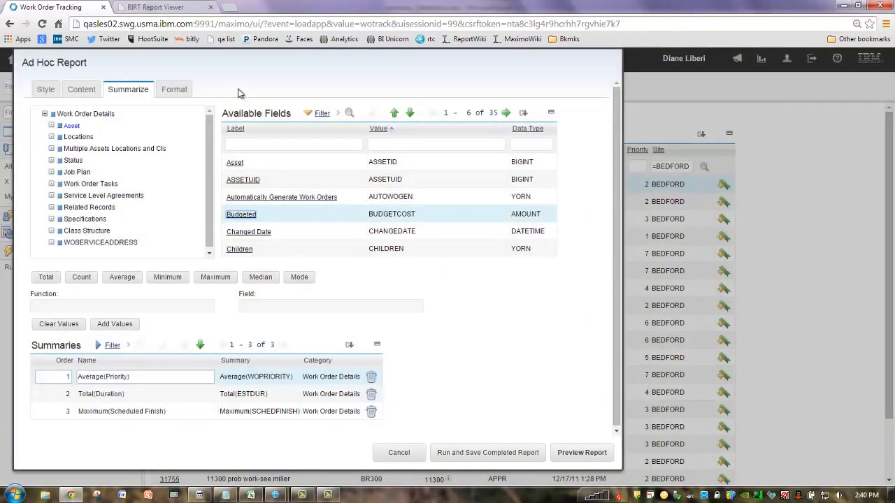
Step: Find the Manufacturer field in the Asset category by filtering for "man", add it to the report content, and check it in the selected fields
{"action": "left_click", "coordinate": [87, 93]}
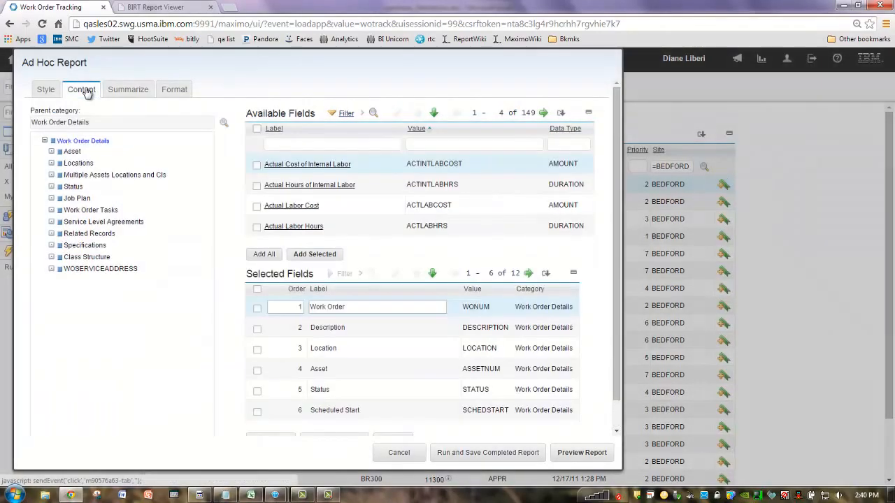
{"action": "left_click", "coordinate": [529, 273]}
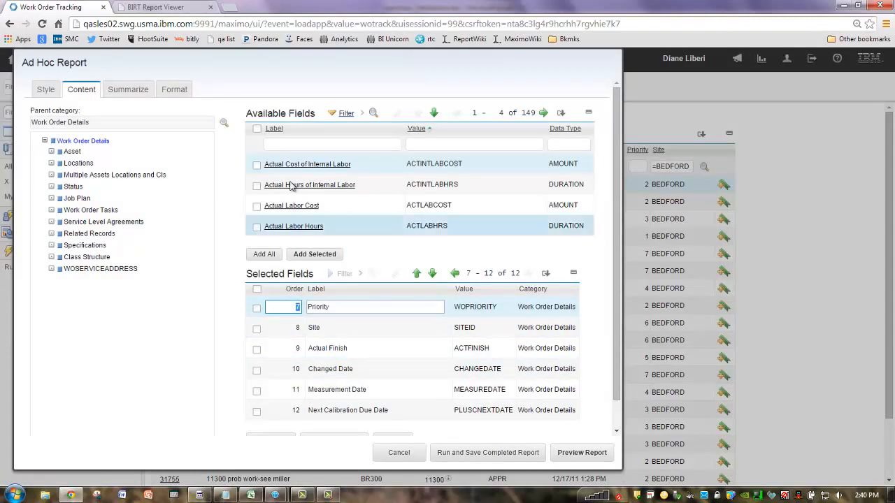
{"action": "left_click", "coordinate": [76, 154]}
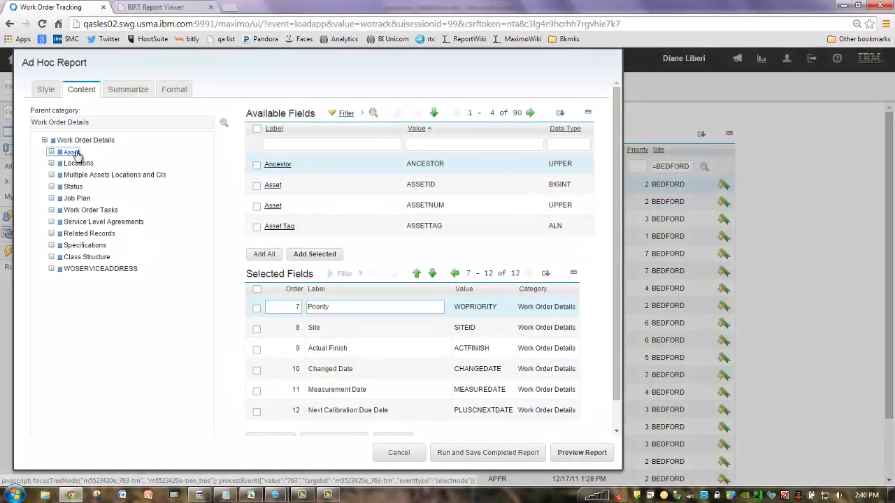
{"action": "left_click", "coordinate": [314, 143]}
{"action": "type", "text": "ma"}
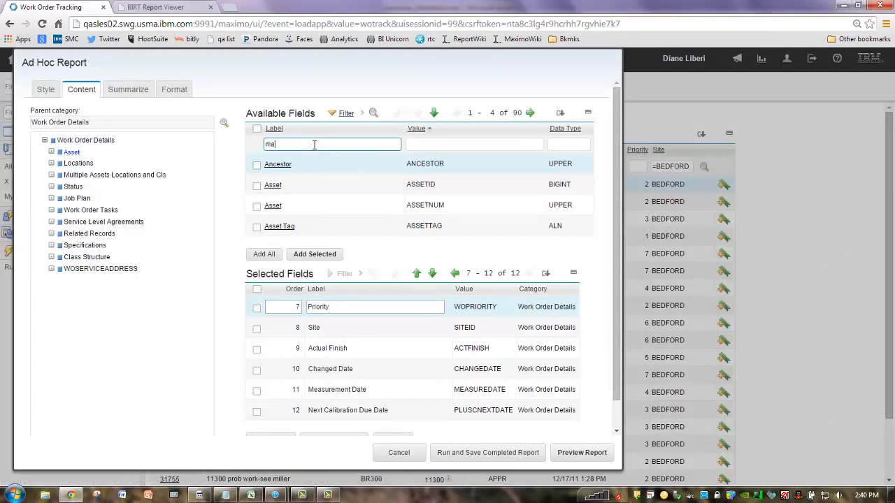
{"action": "type", "text": "n"}
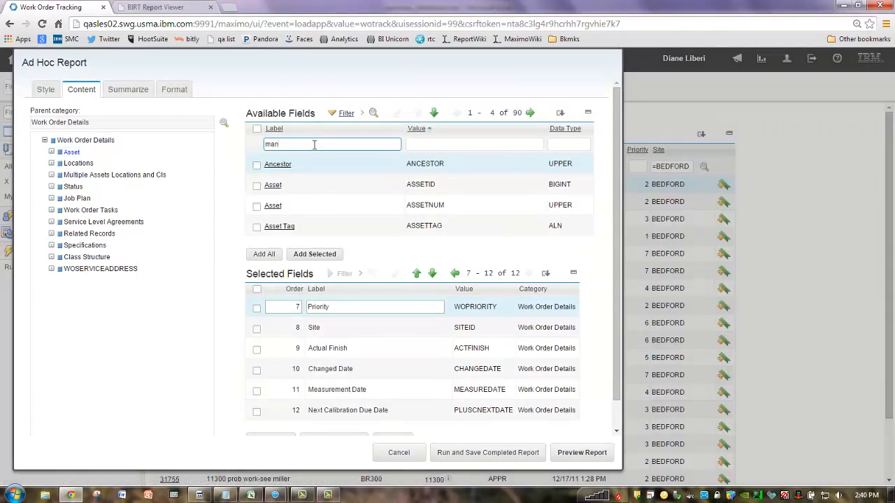
{"action": "key", "text": "Return"}
{"action": "left_click", "coordinate": [293, 166]}
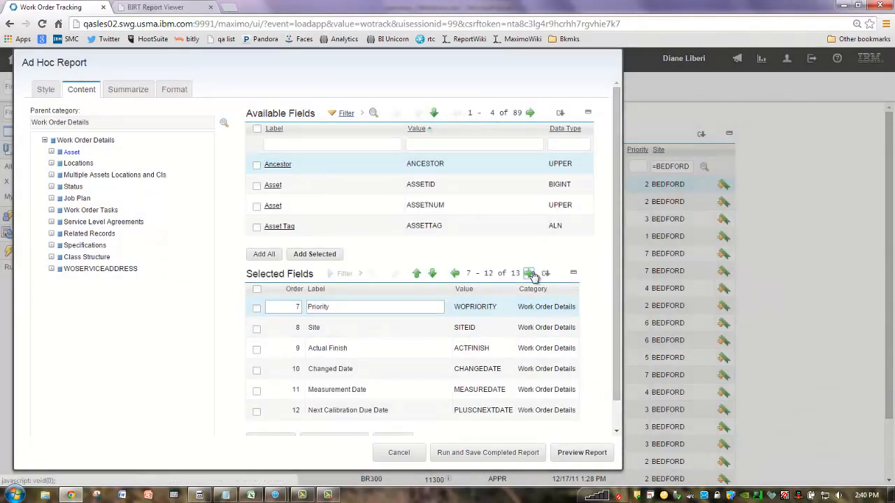
{"action": "left_click", "coordinate": [530, 273]}
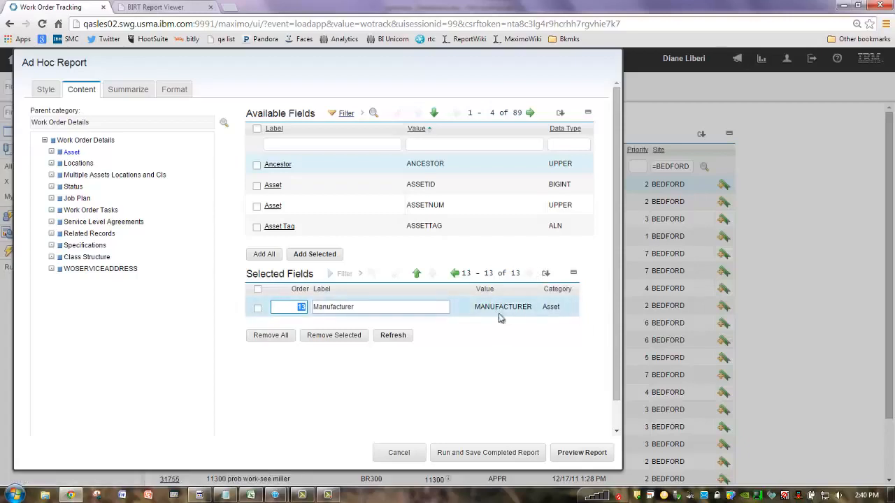
Step: Add the average of the Asset category's Budgeted field to the report summaries
{"action": "left_click", "coordinate": [135, 90]}
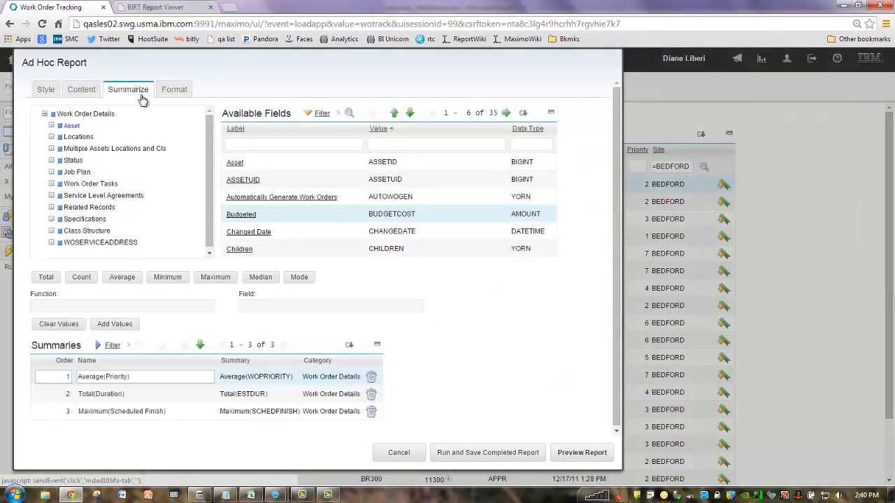
{"action": "left_click", "coordinate": [249, 217]}
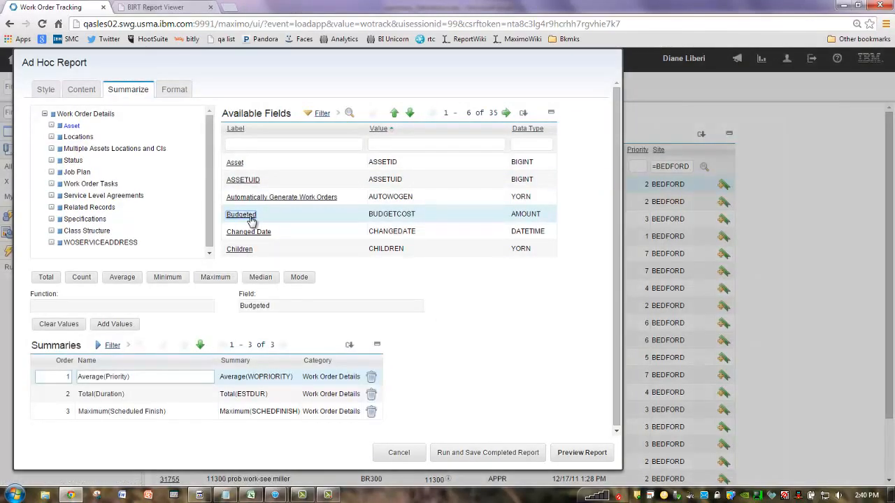
{"action": "left_click", "coordinate": [133, 280]}
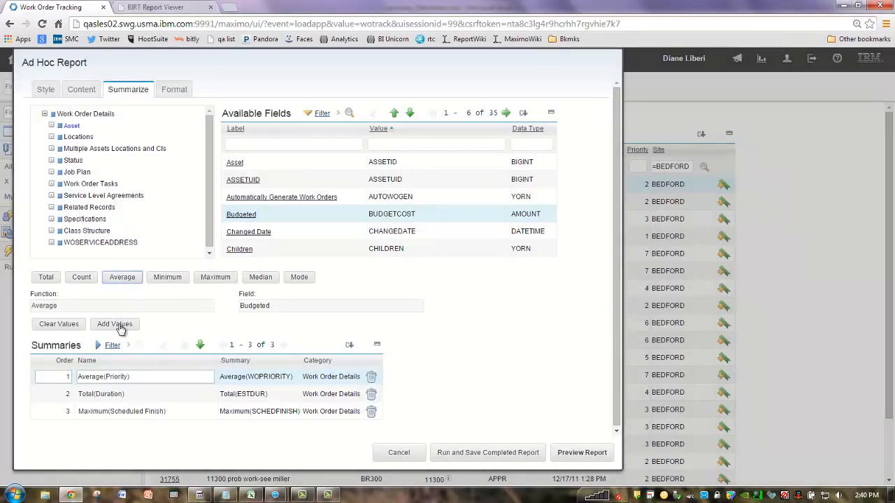
{"action": "left_click", "coordinate": [121, 326]}
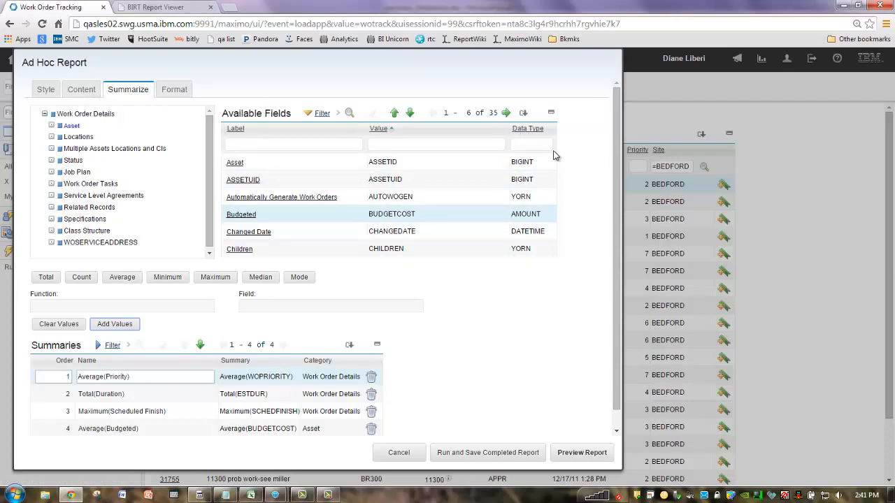
Step: Compare the Work Order Details fields available for the report content with those offered for summaries
{"action": "left_click", "coordinate": [82, 95]}
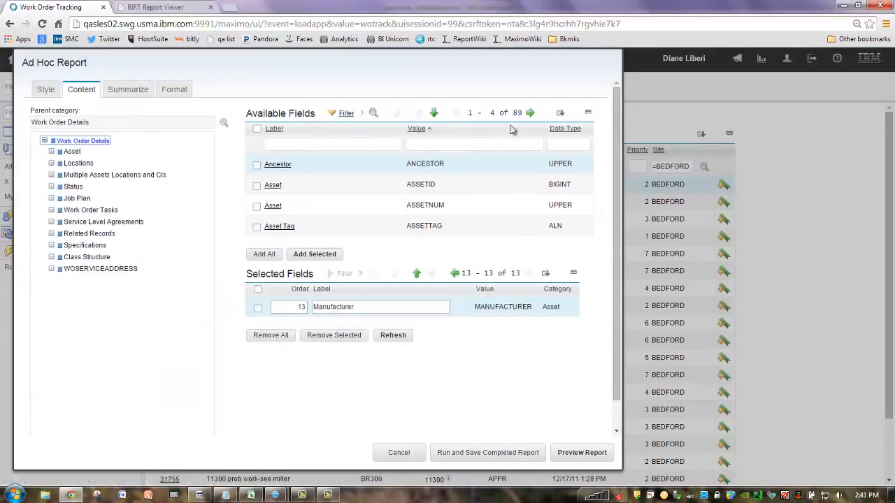
{"action": "left_click", "coordinate": [87, 144]}
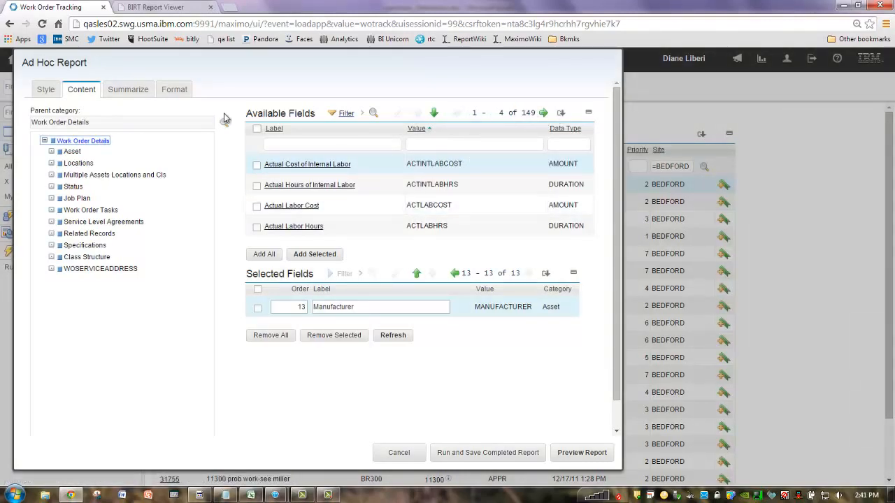
{"action": "left_click", "coordinate": [144, 89]}
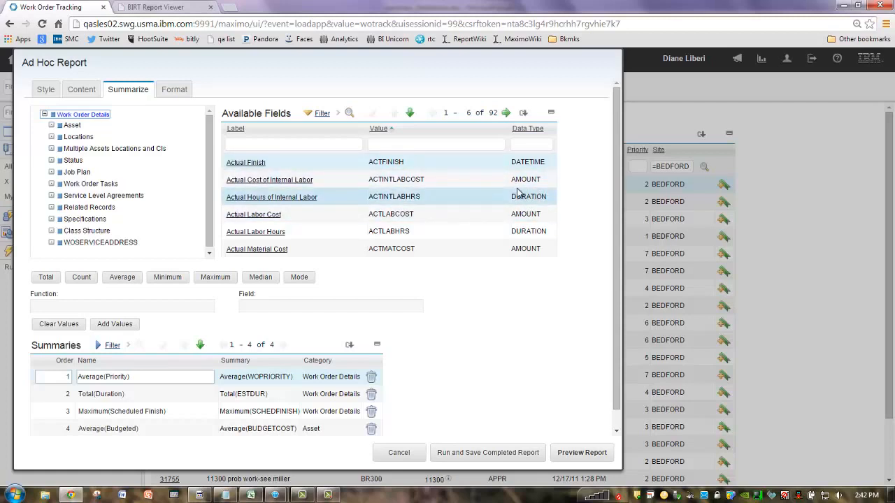
Step: Filter the available Work Order Details summary fields by the data type YORN
{"action": "left_click", "coordinate": [532, 144]}
{"action": "type", "text": "YRON"}
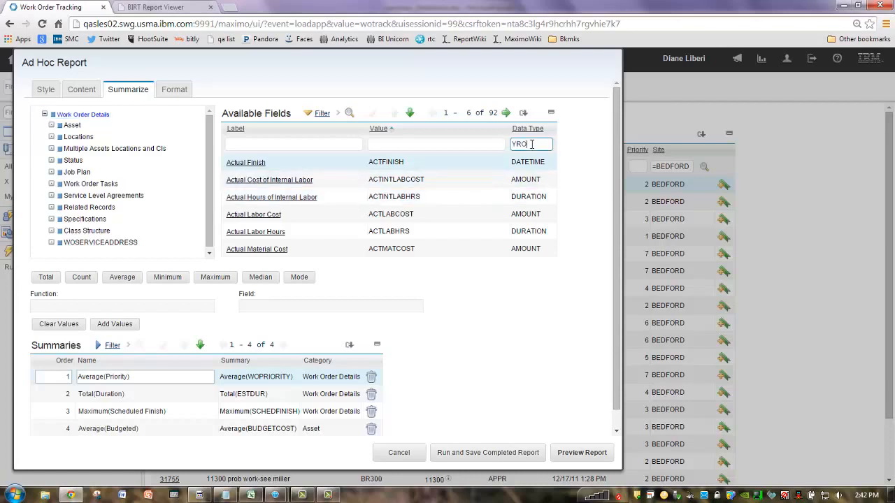
{"action": "key", "text": "BackSpace"}
{"action": "key", "text": "BackSpace"}
{"action": "key", "text": "BackSpace"}
{"action": "type", "text": "ORN"}
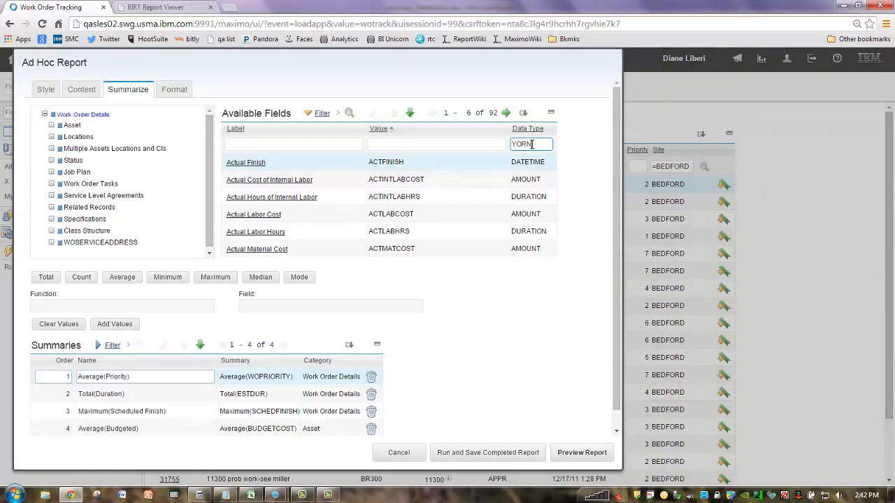
{"action": "key", "text": "Return"}
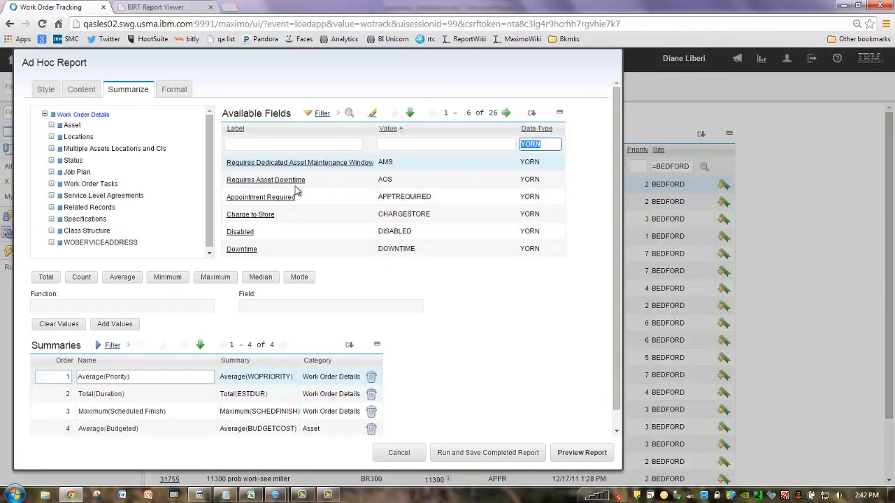
Step: Try to add the minimum of the Downtime field to the summaries, and clear the chosen function and field
{"action": "left_click", "coordinate": [245, 251]}
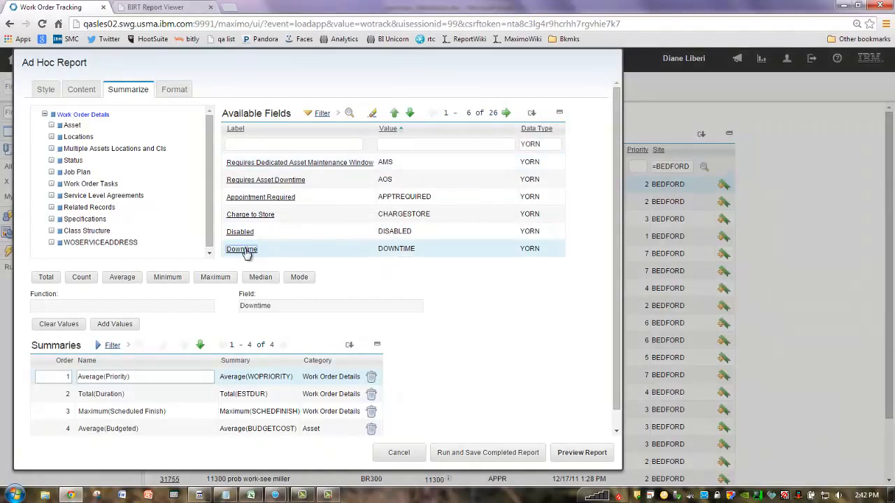
{"action": "left_click", "coordinate": [168, 277]}
{"action": "left_click", "coordinate": [123, 325]}
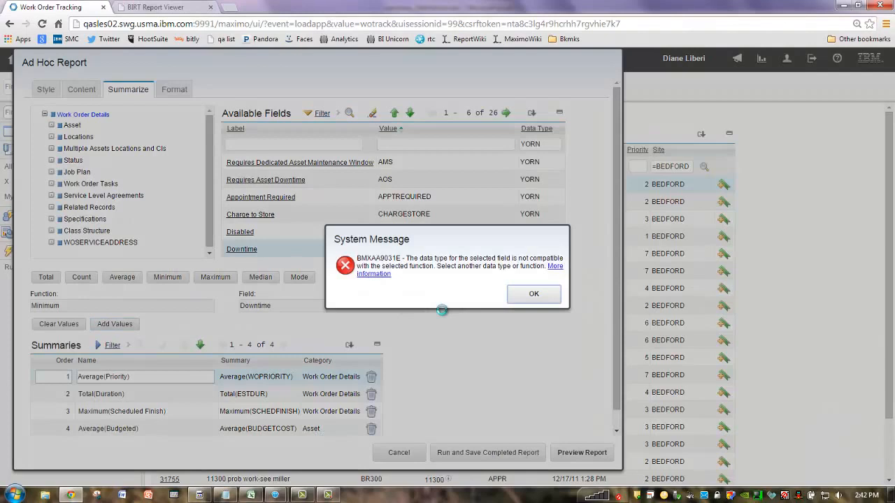
{"action": "left_click", "coordinate": [536, 293]}
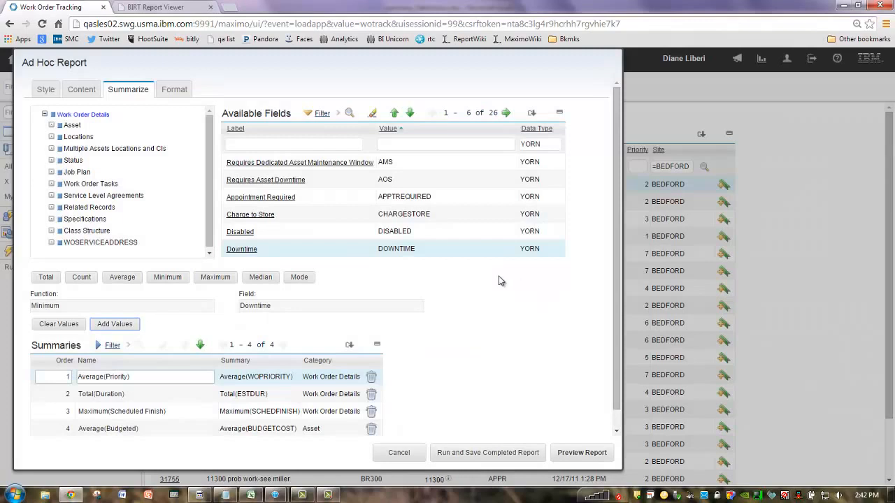
{"action": "left_click", "coordinate": [79, 324]}
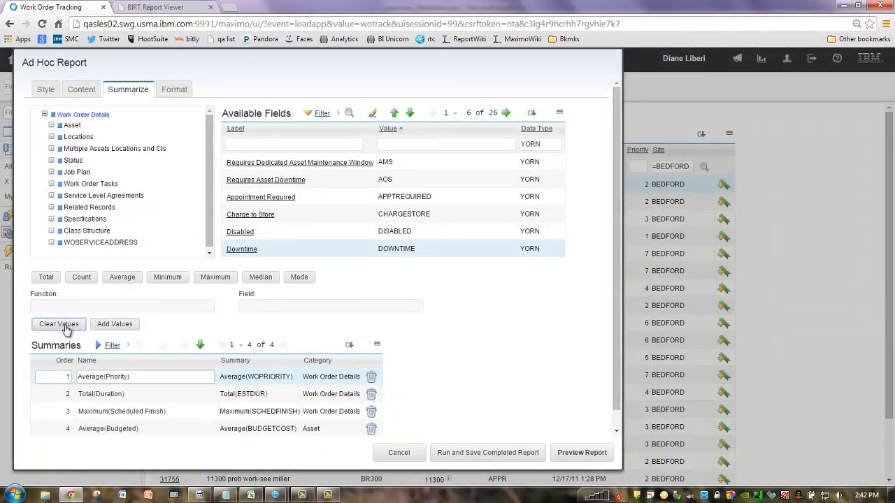
Step: Add the count of the Work Order Details Downtime field to the report summaries
{"action": "left_click", "coordinate": [252, 250]}
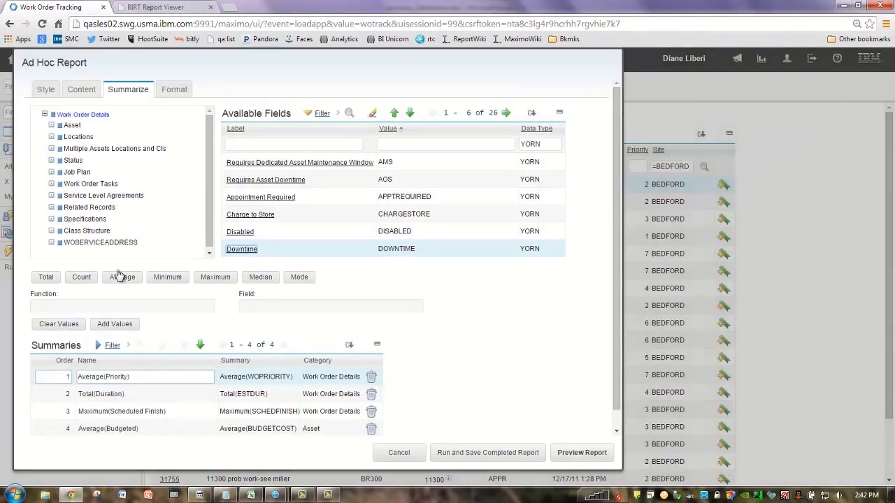
{"action": "left_click", "coordinate": [84, 279]}
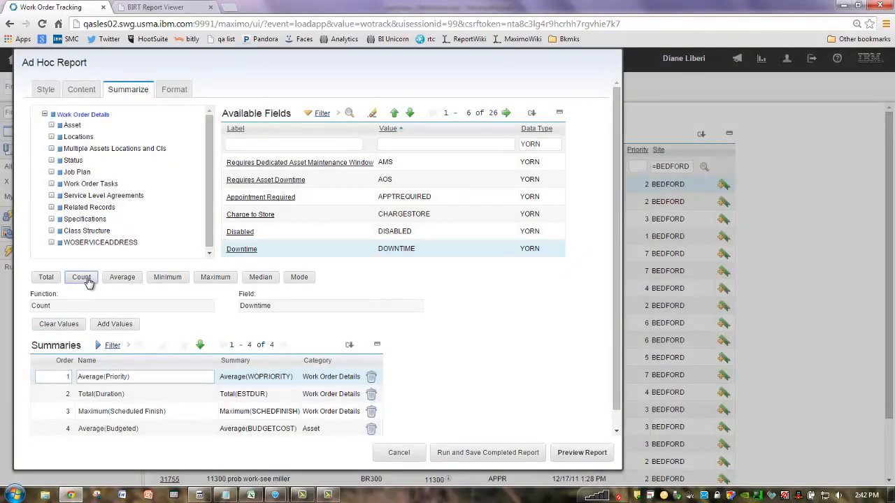
{"action": "left_click", "coordinate": [116, 326]}
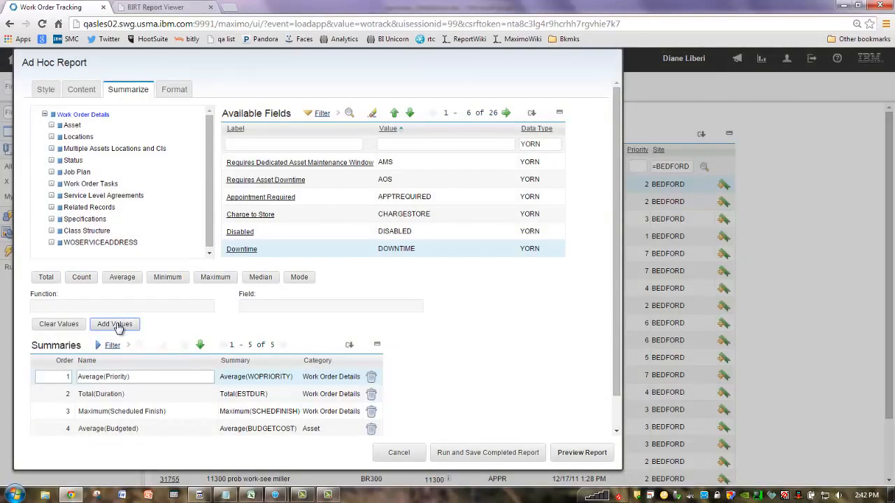
Step: Title the list report "br location work order report for" followed by the person's first name, and preview it in the BIRT Report Viewer
{"action": "left_click", "coordinate": [180, 87]}
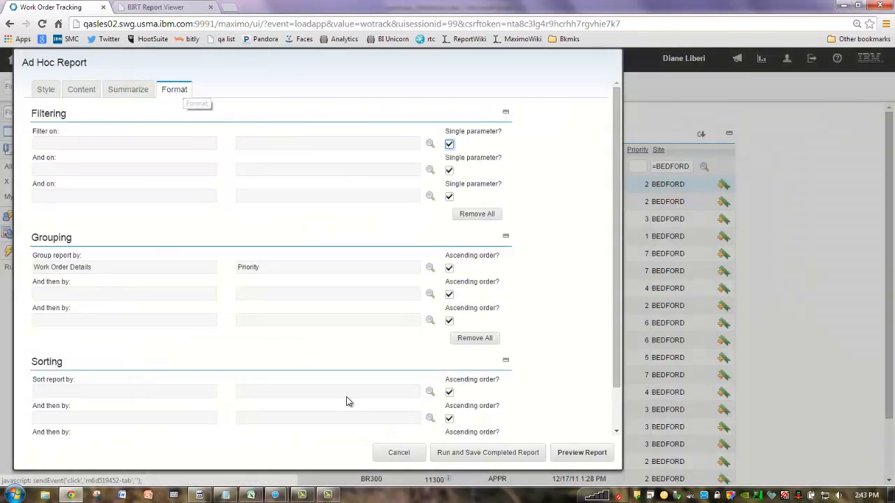
{"action": "left_click", "coordinate": [43, 90]}
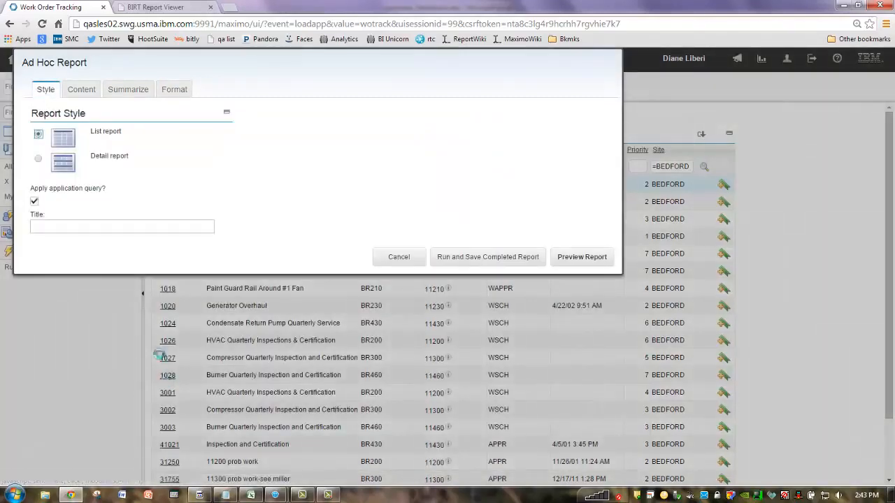
{"action": "left_click", "coordinate": [82, 223]}
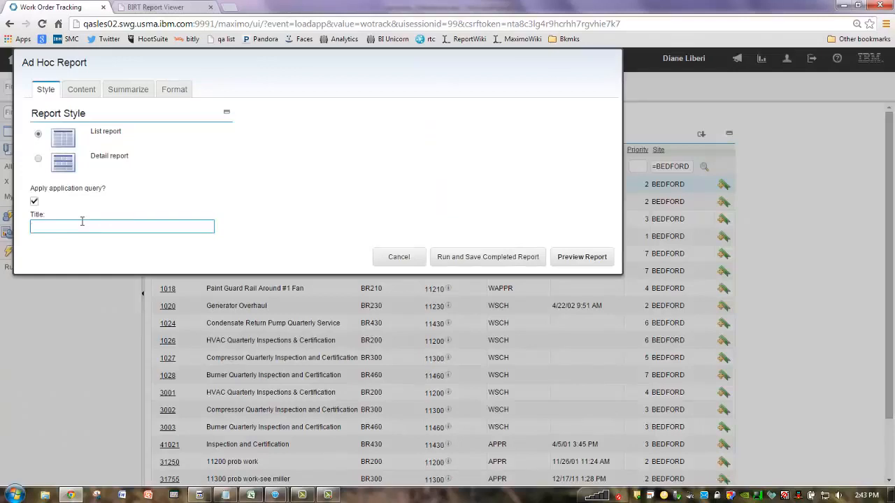
{"action": "type", "text": "br location work order report for diane"}
{"action": "left_click", "coordinate": [574, 258]}
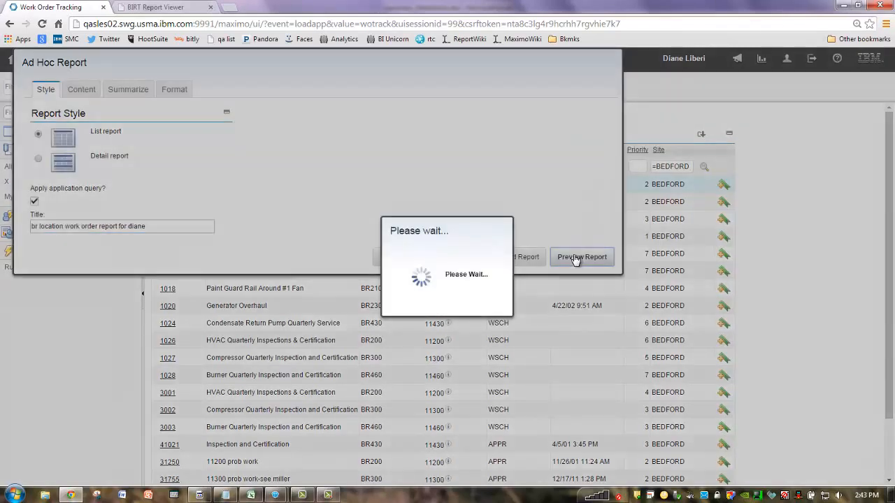
{"action": "left_click", "coordinate": [155, 6]}
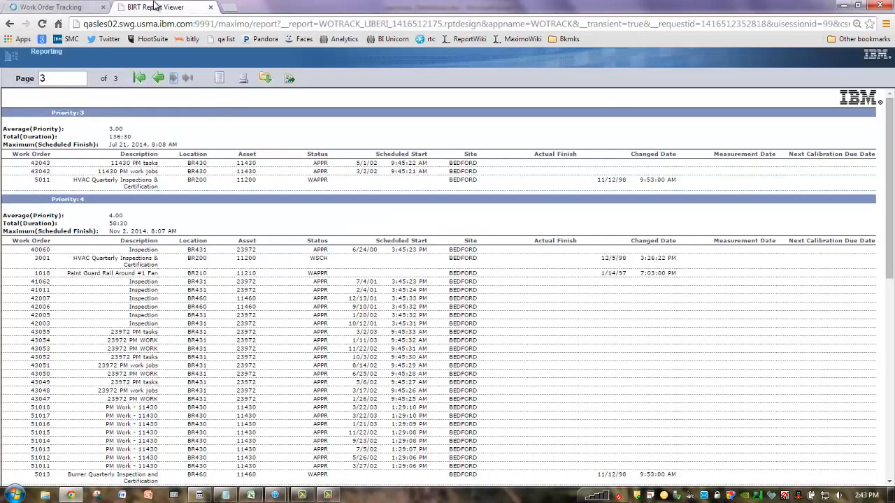